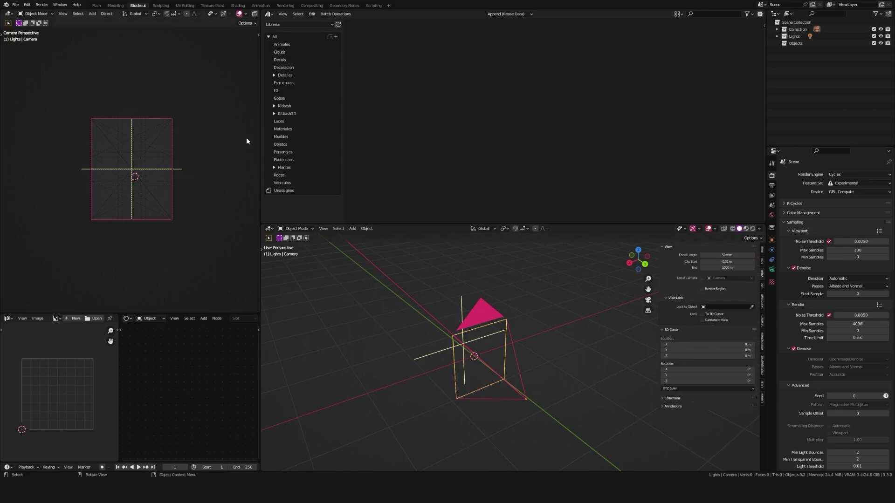
# - Examine the custom workspace: the camera view, the render properties, the small lower editors, and the camera in the main 3D viewport
pyautogui.scroll(4, 205, 145)
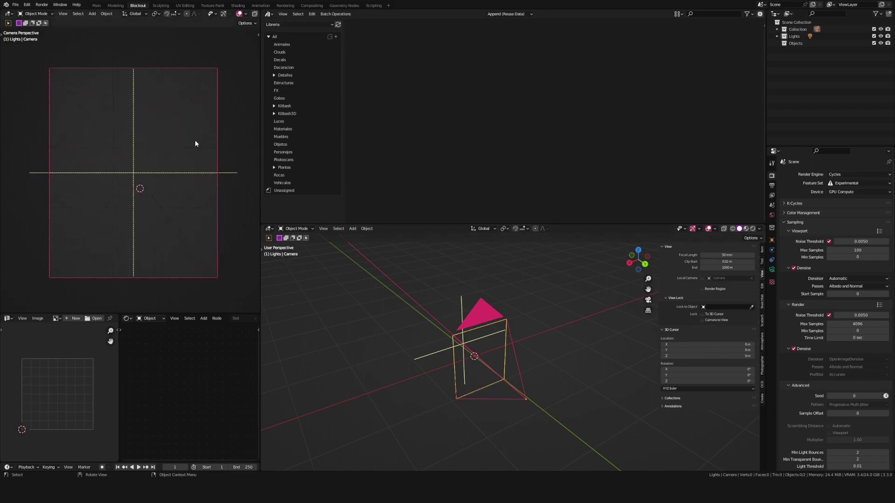
pyautogui.keyDown('shift'); pyautogui.moveTo(195, 128); pyautogui.dragTo(188, 129, button='middle'); pyautogui.keyUp('shift')
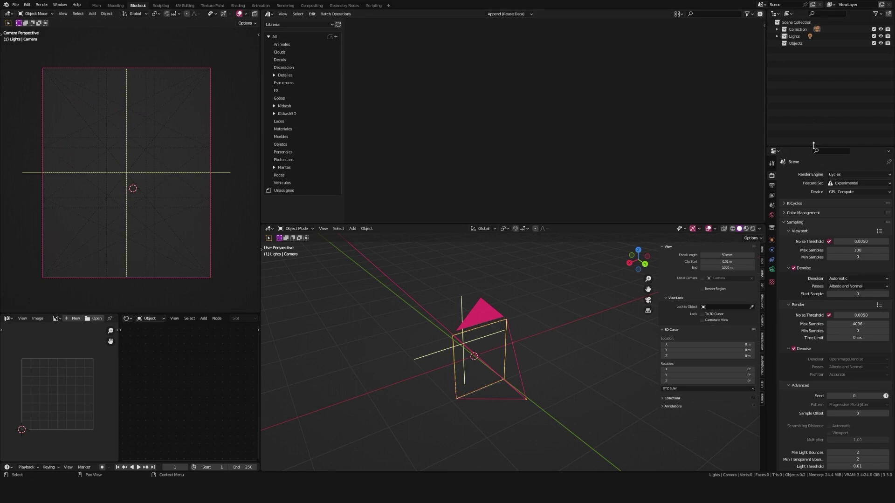
pyautogui.moveTo(817, 145); pyautogui.dragTo(812, 162)
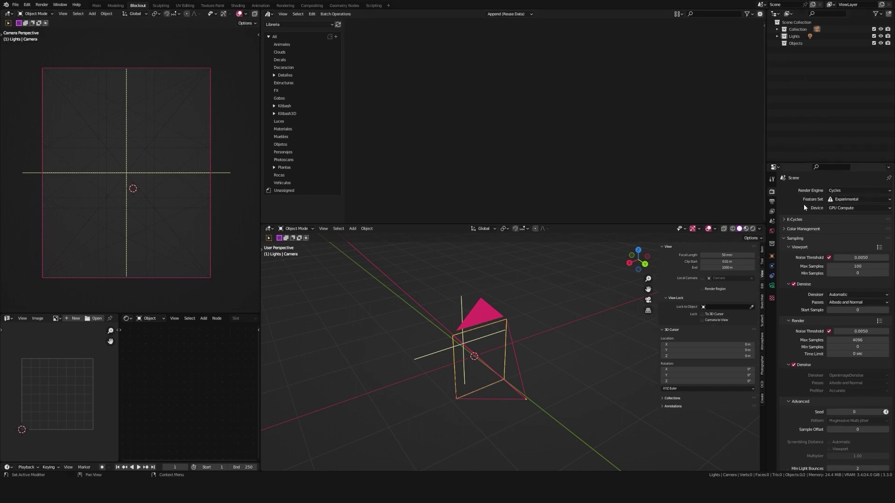
pyautogui.scroll(-15, 810, 228)
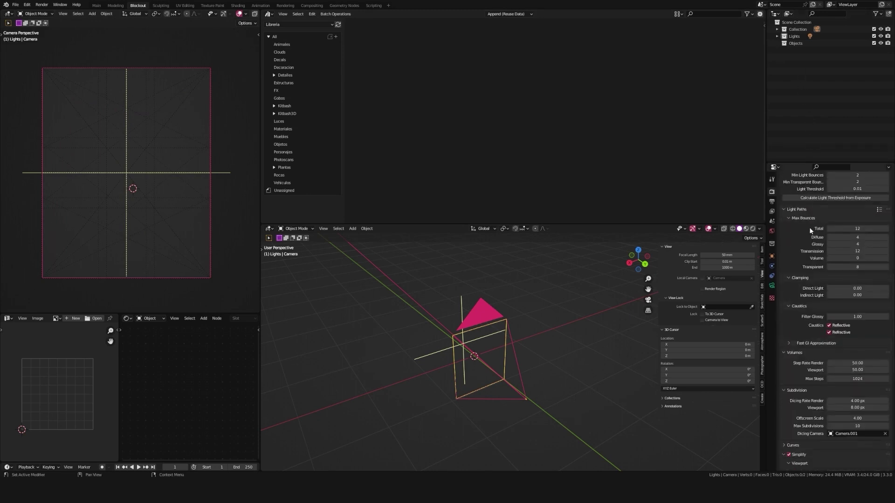
pyautogui.scroll(5, 811, 227)
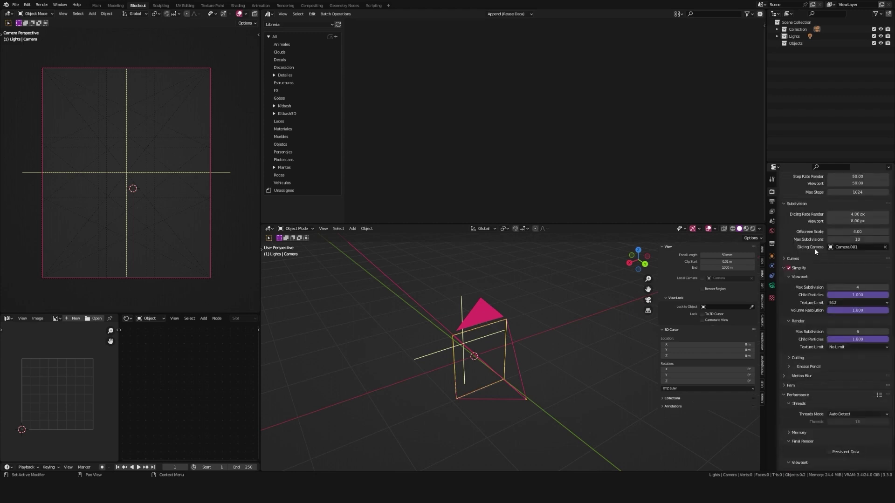
pyautogui.scroll(10, 816, 249)
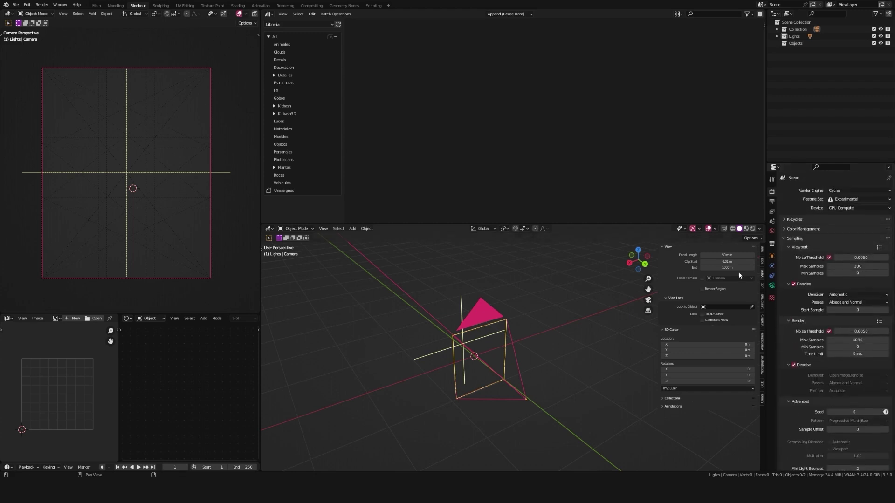
pyautogui.press('n')
pyautogui.moveTo(458, 306); pyautogui.dragTo(527, 309, button='middle')
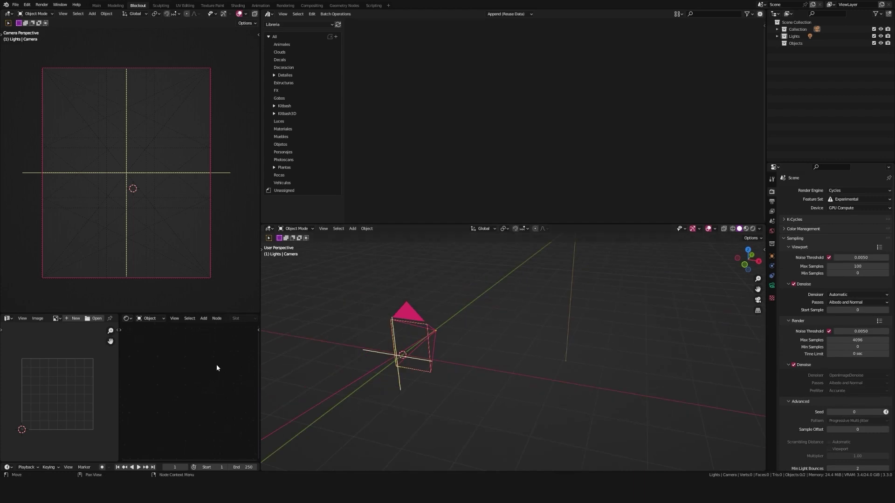
pyautogui.moveTo(216, 367); pyautogui.dragTo(163, 394, button='middle')
pyautogui.scroll(2, 71, 376)
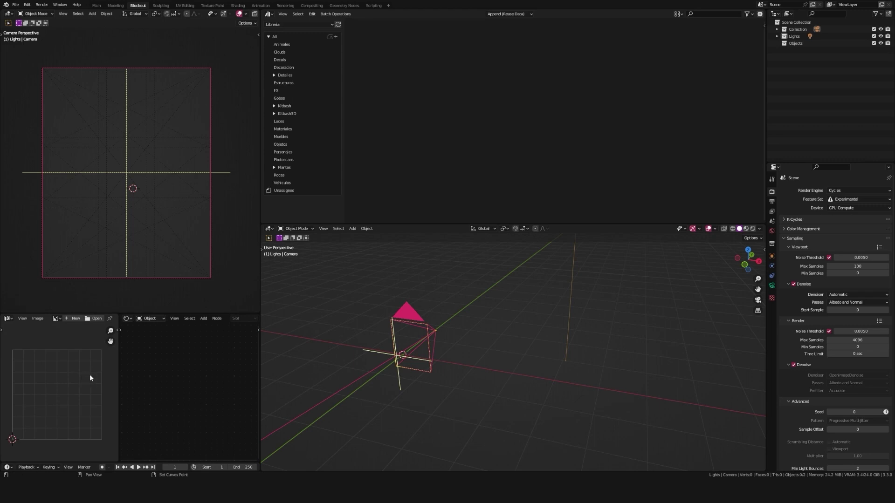
pyautogui.press('KP_Decimal')
pyautogui.moveTo(538, 324); pyautogui.dragTo(474, 324, button='middle')
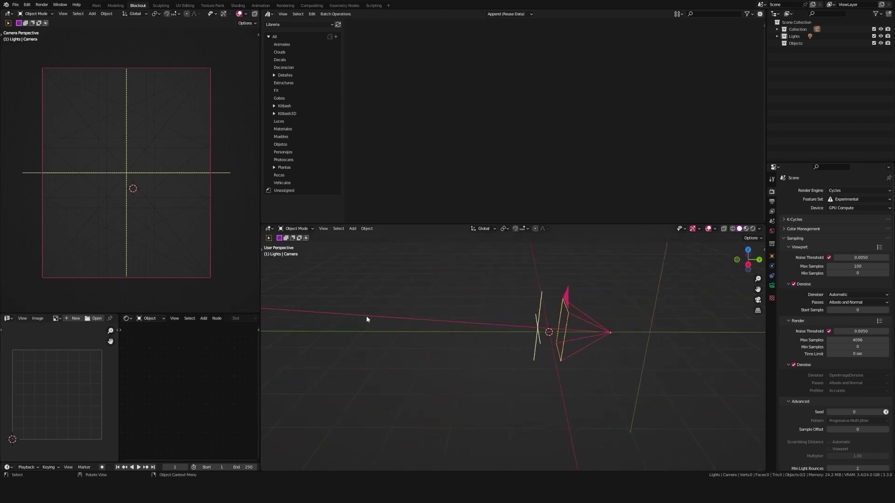
pyautogui.moveTo(465, 267); pyautogui.dragTo(443, 286, button='middle')
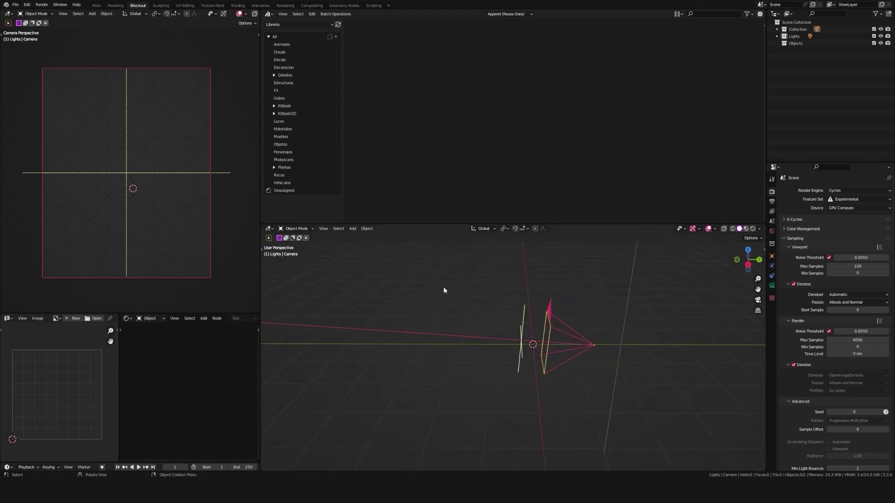
pyautogui.moveTo(535, 278); pyautogui.dragTo(441, 262, button='middle')
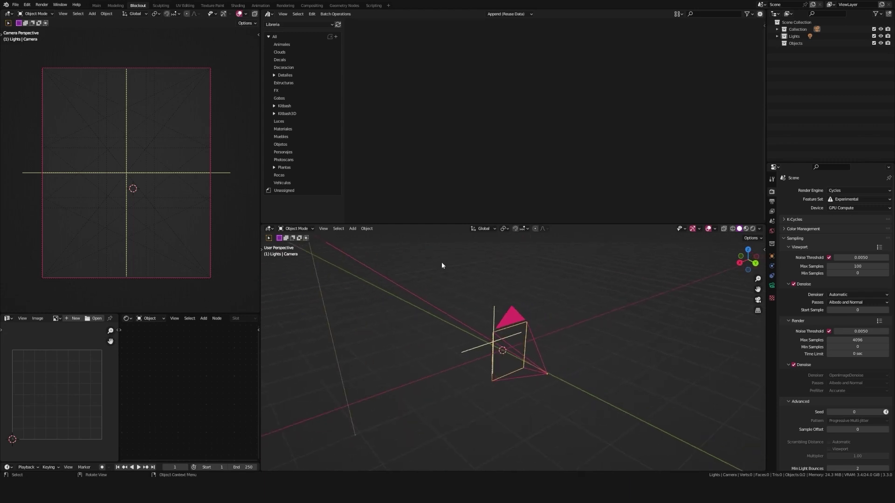
# - Load the factory settings to start over from the default layout and scene
pyautogui.click(16, 6)
pyautogui.moveTo(41, 134)
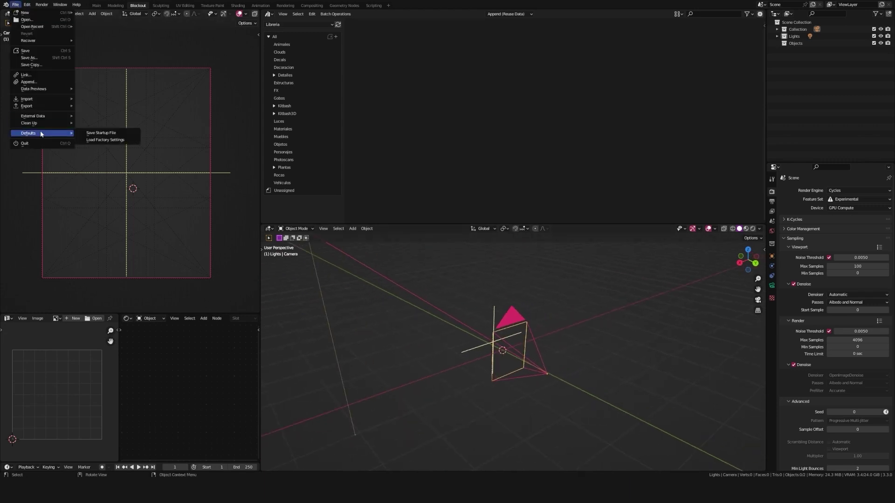
pyautogui.click(88, 140)
pyautogui.click(91, 143)
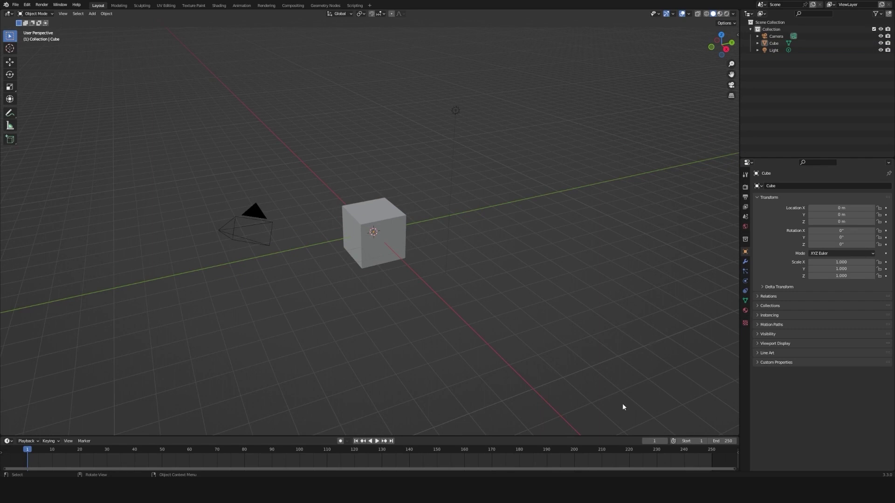
# - Collapse the timeline and narrow the outliner column, and split off a slim viewport column divided into two stacked areas
pyautogui.moveTo(413, 435); pyautogui.dragTo(418, 470)
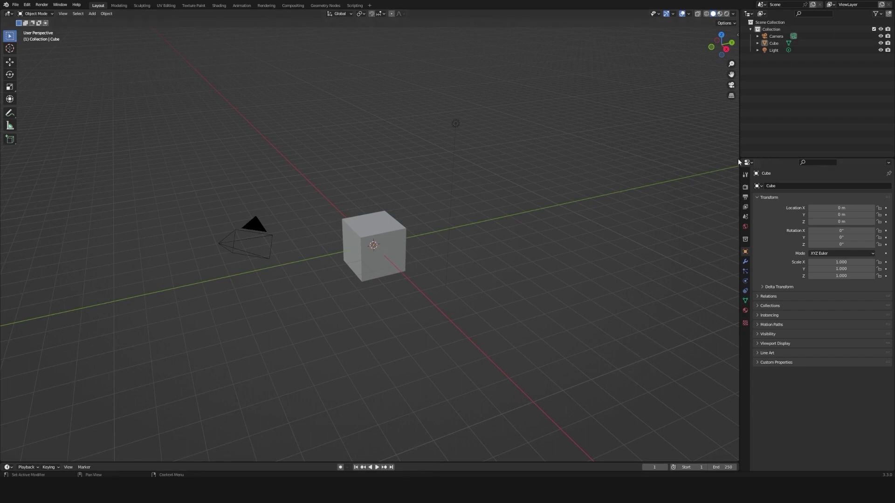
pyautogui.moveTo(738, 160); pyautogui.dragTo(793, 146)
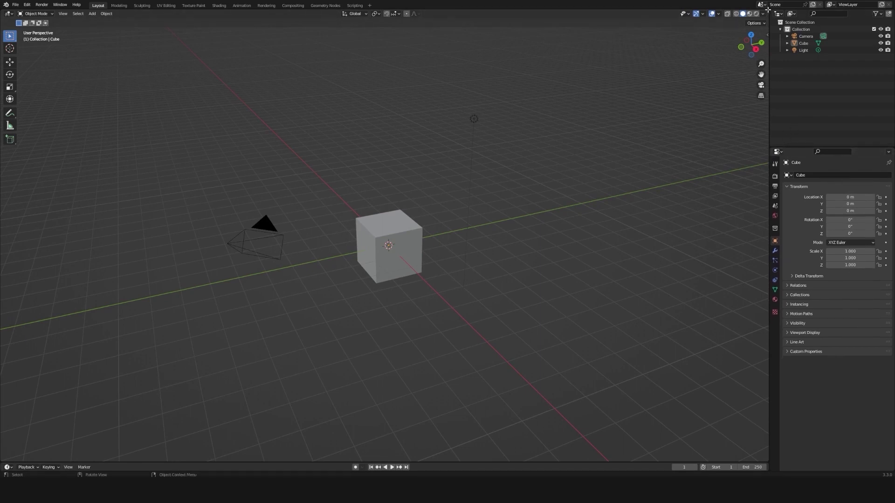
pyautogui.moveTo(768, 10); pyautogui.dragTo(183, 65)
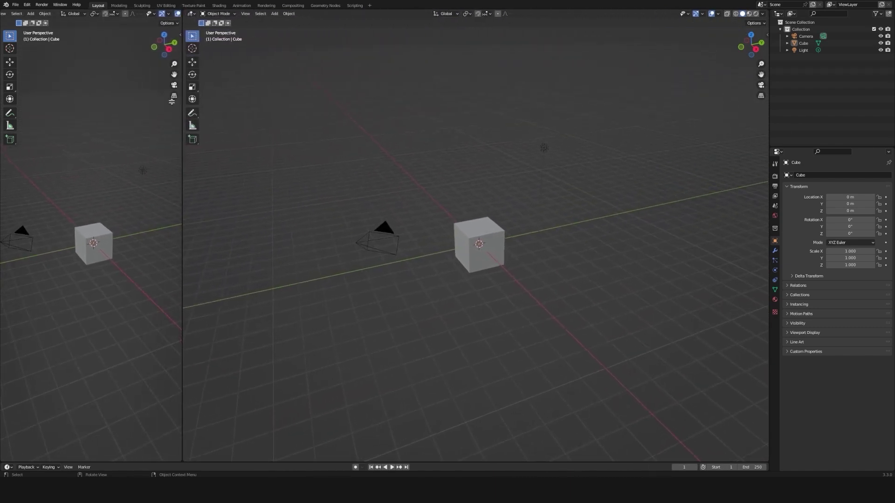
pyautogui.moveTo(180, 11); pyautogui.dragTo(185, 262)
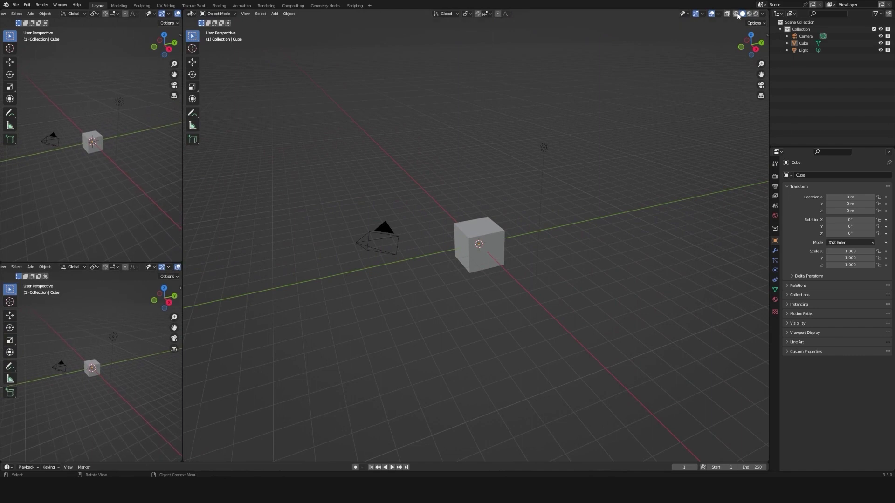
# - Split the large 3D viewport horizontally and turn its upper area into an Asset Browser
pyautogui.moveTo(767, 11); pyautogui.dragTo(759, 186)
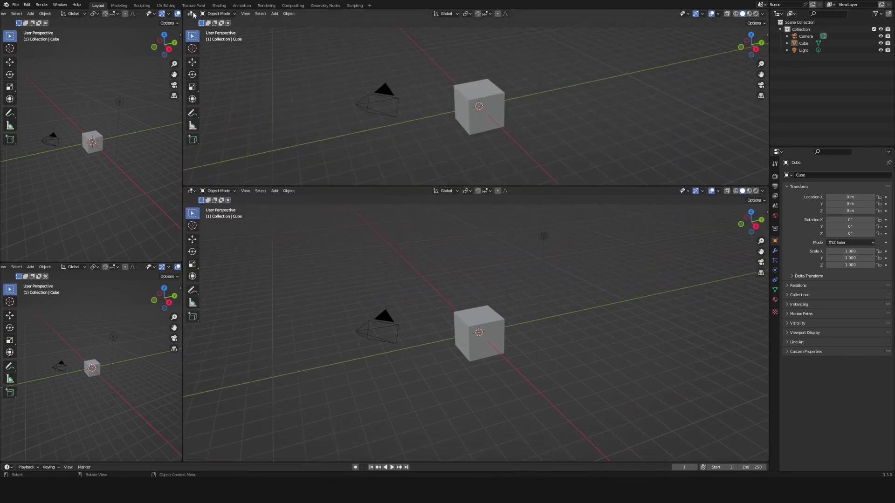
pyautogui.click(193, 13)
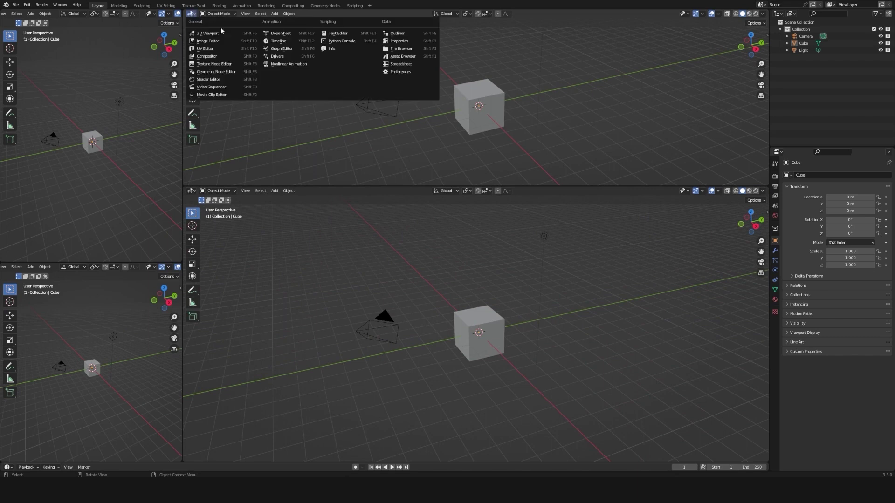
pyautogui.click(402, 56)
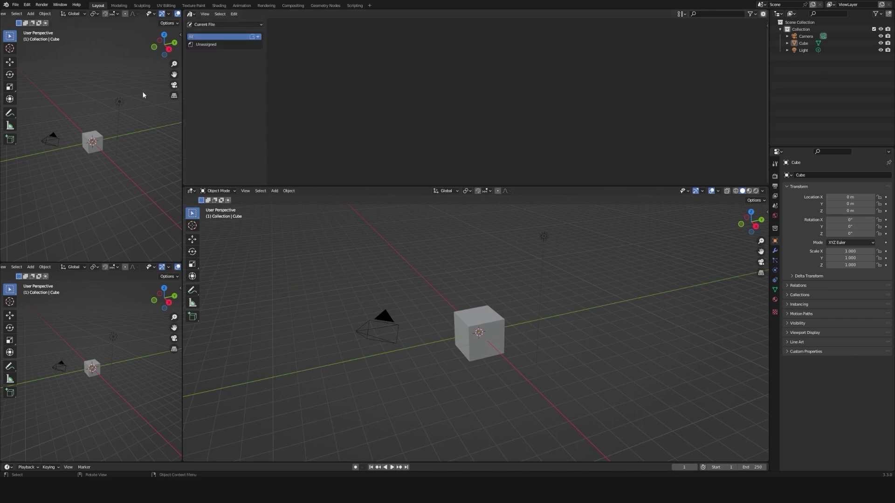
# - Show the active camera's view in the small upper viewport and hide that viewport's toolbar
pyautogui.hscroll(-5, 47, 14)
pyautogui.click(63, 13)
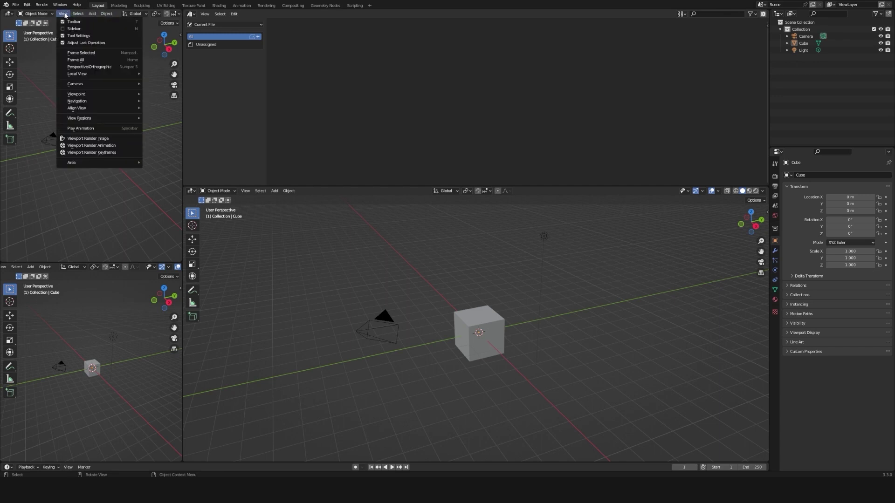
pyautogui.moveTo(99, 84)
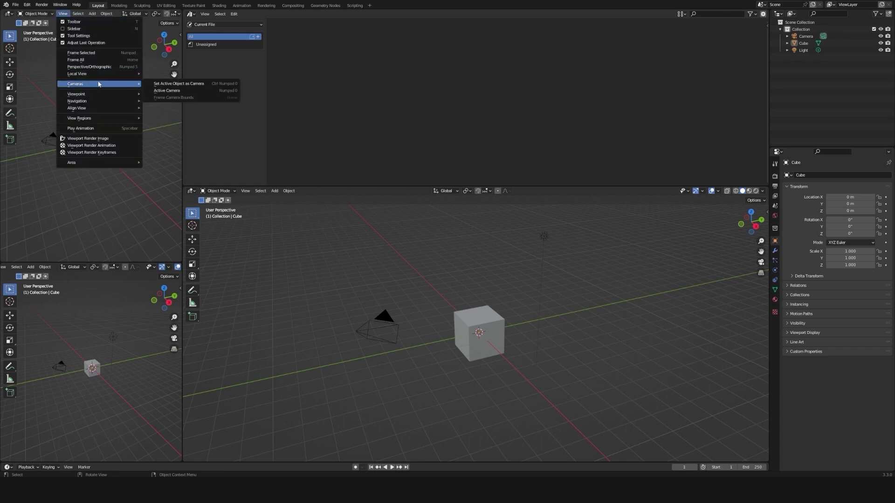
pyautogui.click(160, 90)
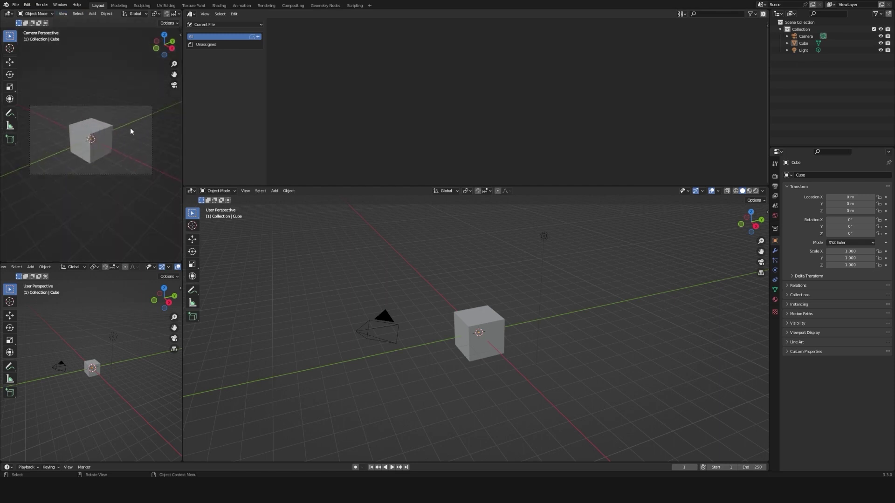
pyautogui.keyDown('shift'); pyautogui.moveTo(130, 127); pyautogui.dragTo(134, 131, button='middle'); pyautogui.keyUp('shift')
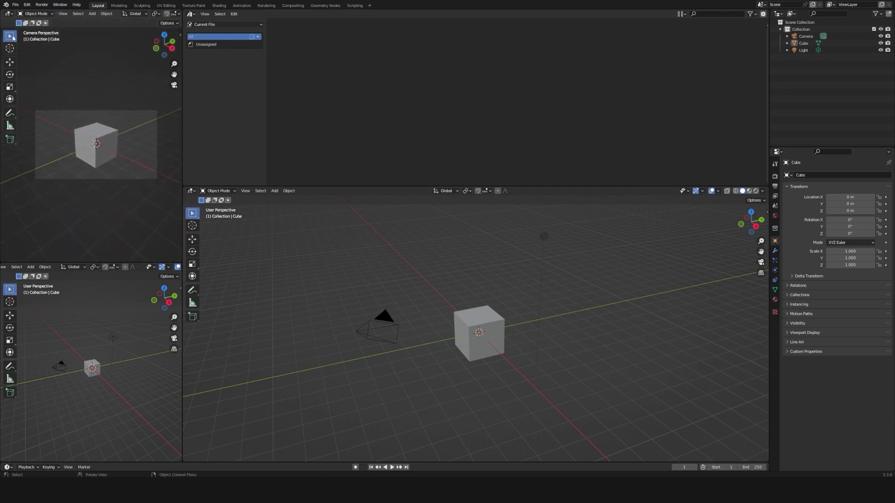
pyautogui.press('t')
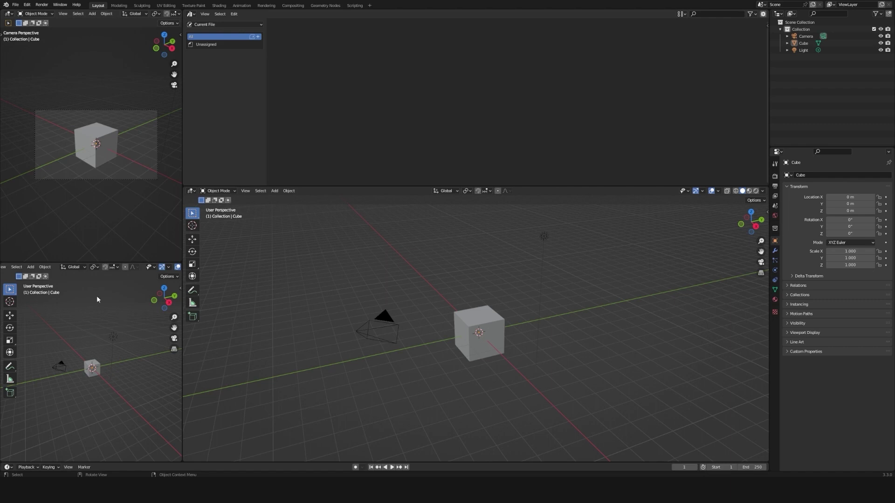
# - Change the small lower viewport into a Shader Editor
pyautogui.hscroll(-3, 46, 266)
pyautogui.click(8, 266)
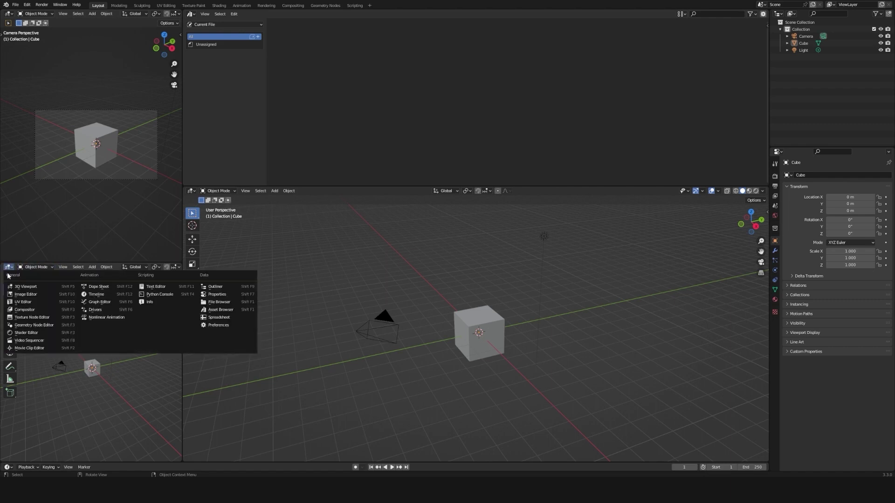
pyautogui.click(27, 333)
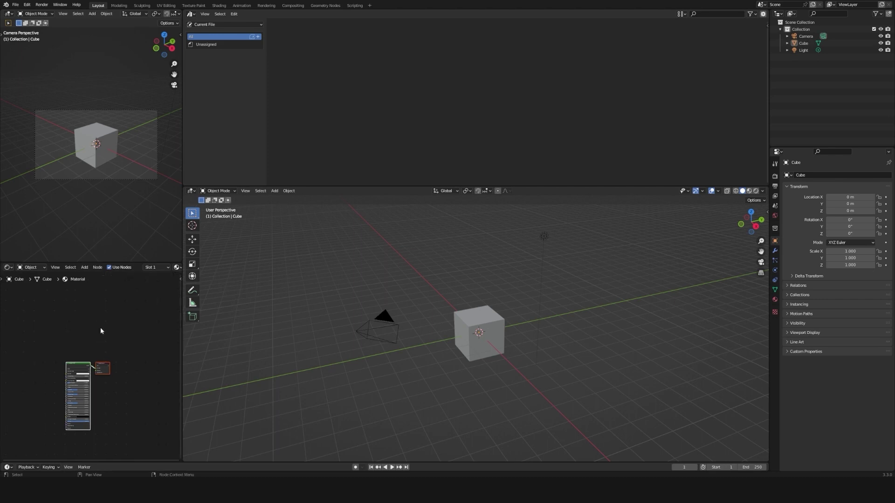
# - Split the Shader Editor vertically, make one half a UV Editor, and enlarge the camera viewport above them
pyautogui.moveTo(182, 263); pyautogui.dragTo(93, 289)
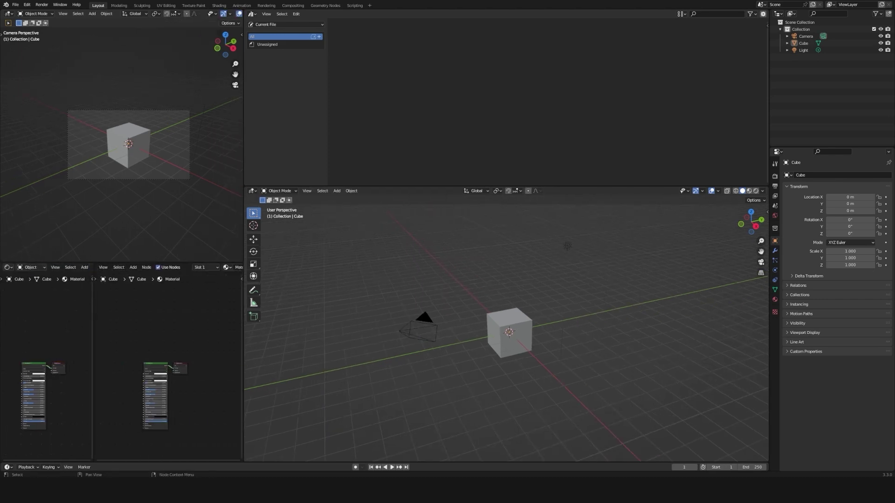
pyautogui.click(14, 268)
pyautogui.click(23, 305)
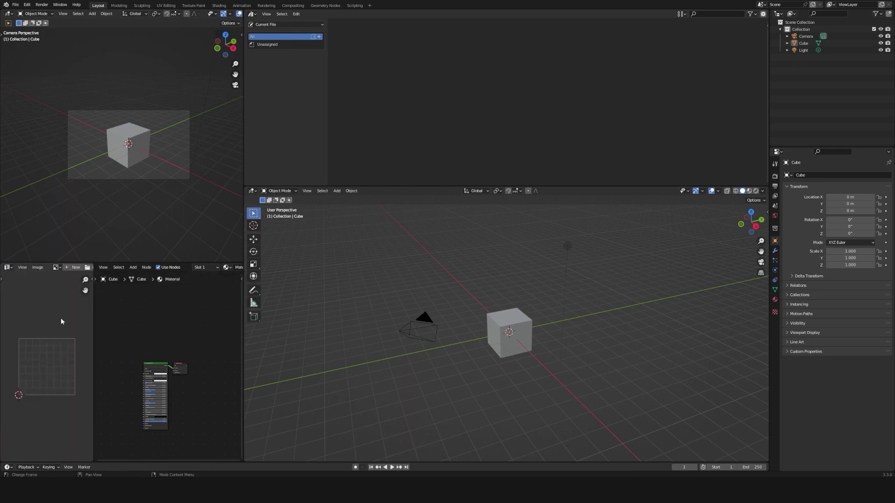
pyautogui.moveTo(241, 262); pyautogui.dragTo(260, 297)
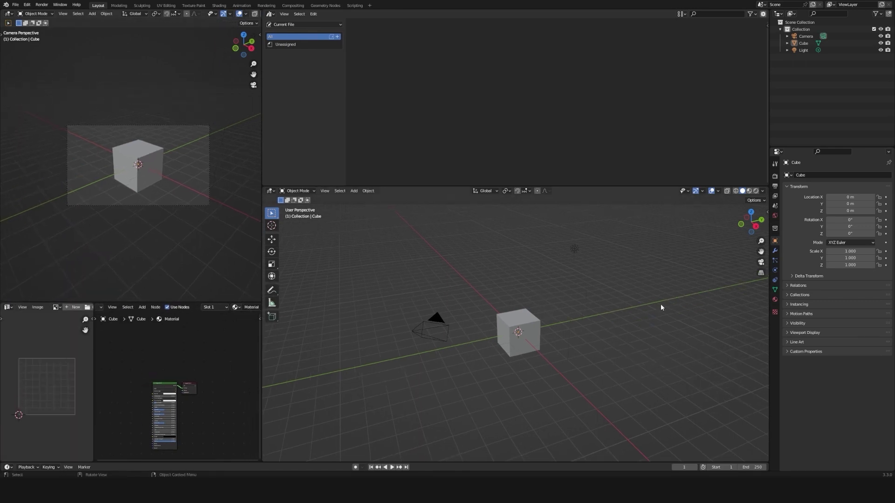
# - Switch the Asset Browser's source to the User Library
pyautogui.click(297, 26)
pyautogui.click(294, 44)
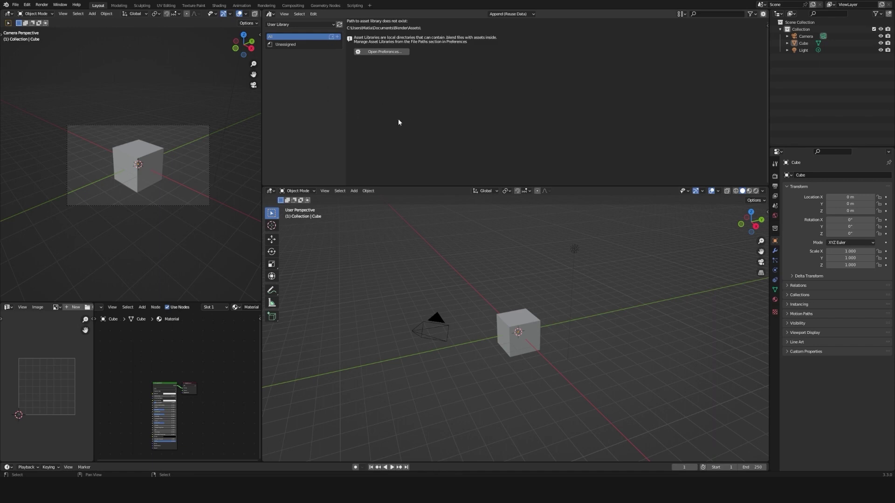
# - Select the camera and set the output resolution to 1080 px by 1350 px
pyautogui.click(432, 327)
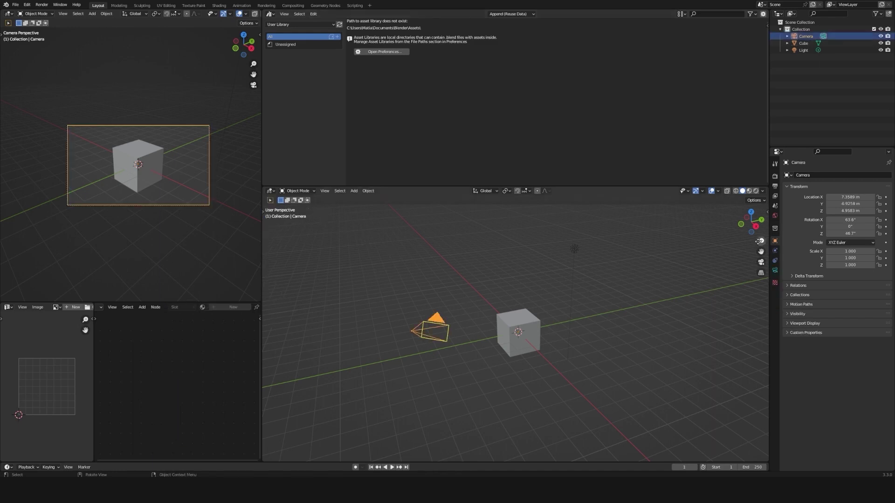
pyautogui.click(775, 188)
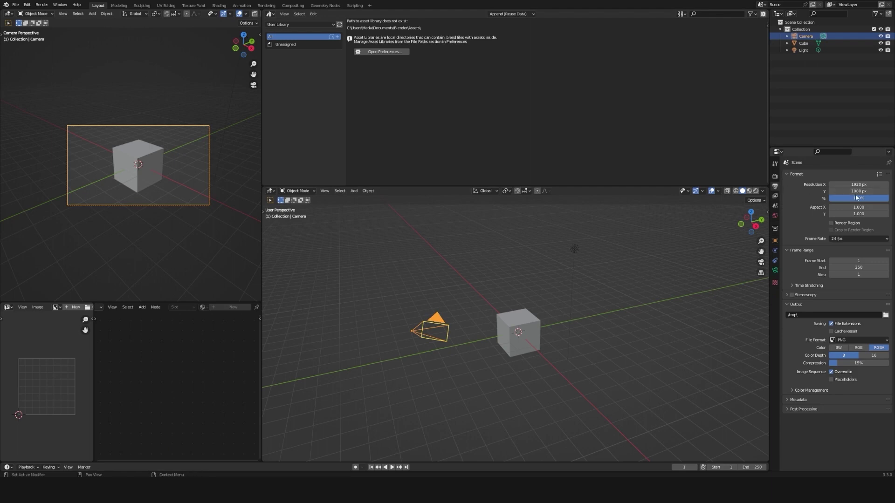
pyautogui.click(850, 184)
pyautogui.write('1080')
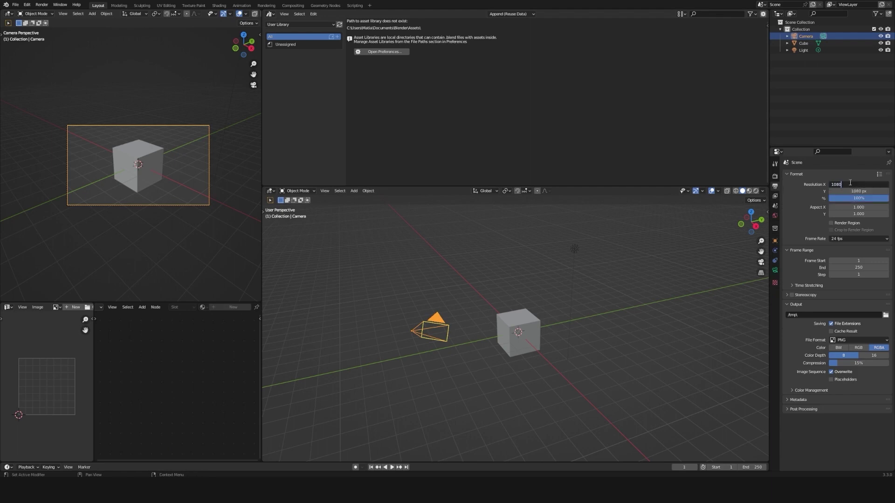
pyautogui.press('Return')
pyautogui.click(849, 190)
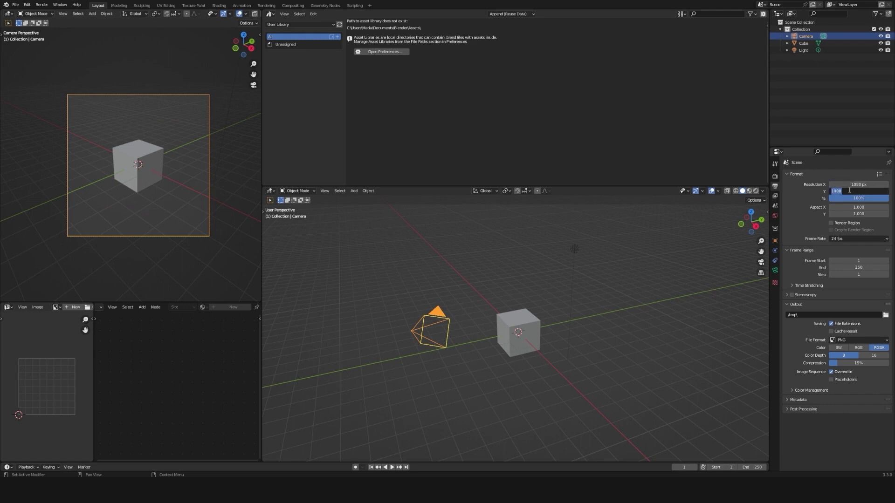
pyautogui.write('1350')
pyautogui.press('Return')
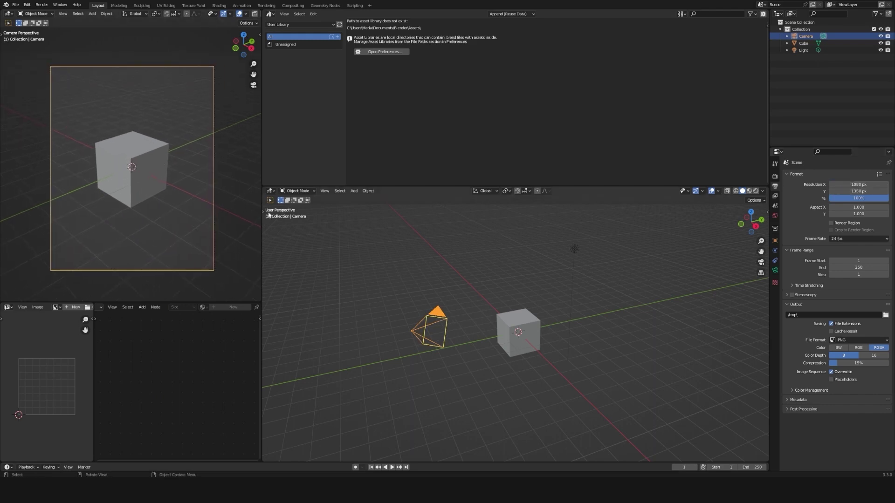
# - Change the render engine to Cycles and collapse the K-Cycles section of the render settings
pyautogui.click(775, 177)
pyautogui.click(859, 175)
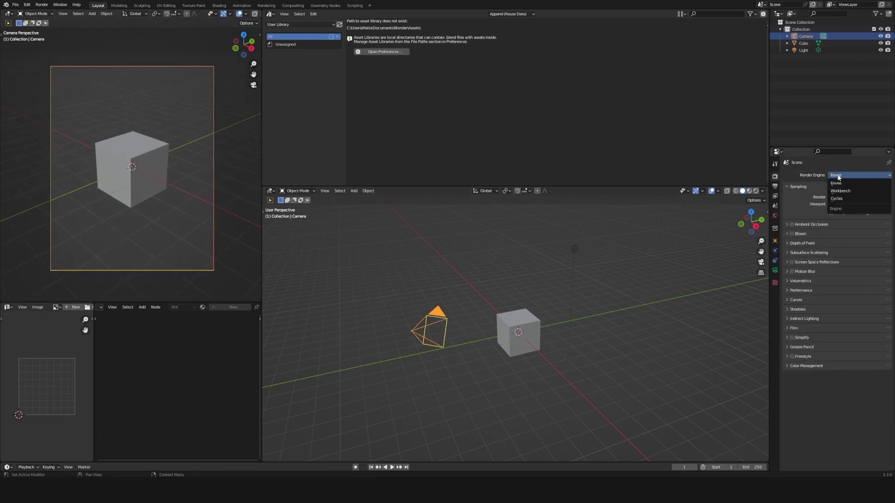
pyautogui.click(840, 199)
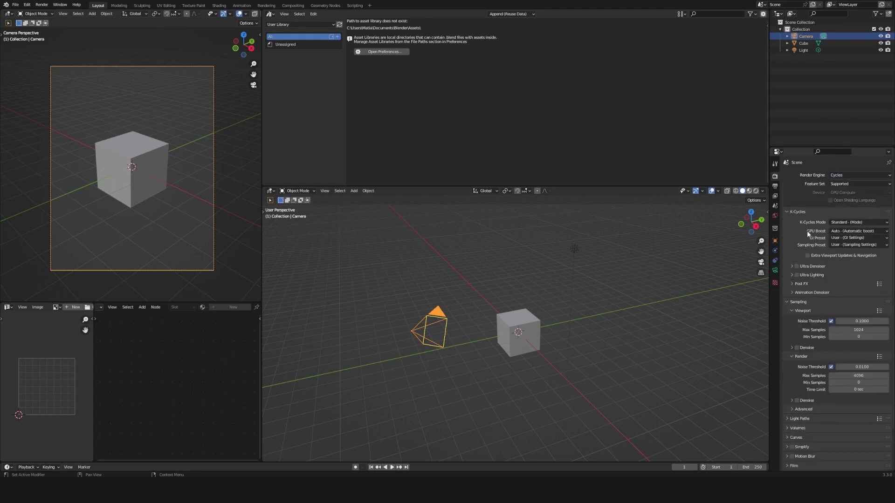
pyautogui.scroll(-2, 807, 246)
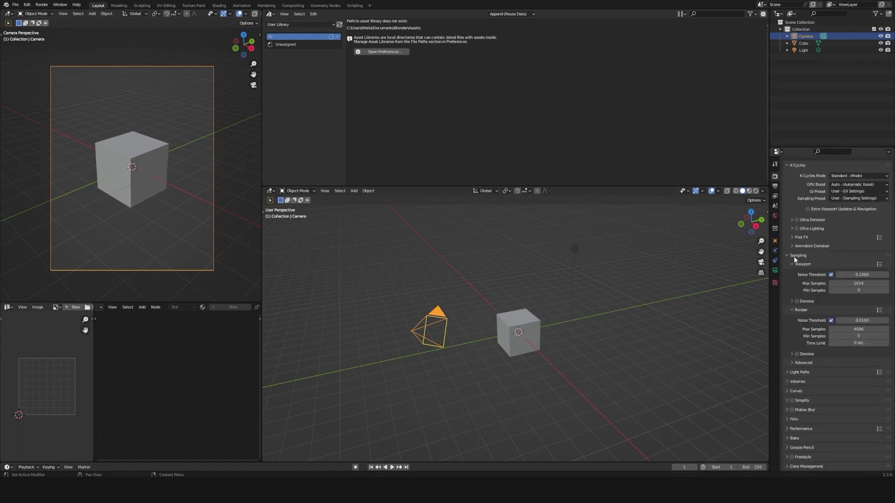
pyautogui.scroll(2, 795, 260)
pyautogui.click(798, 210)
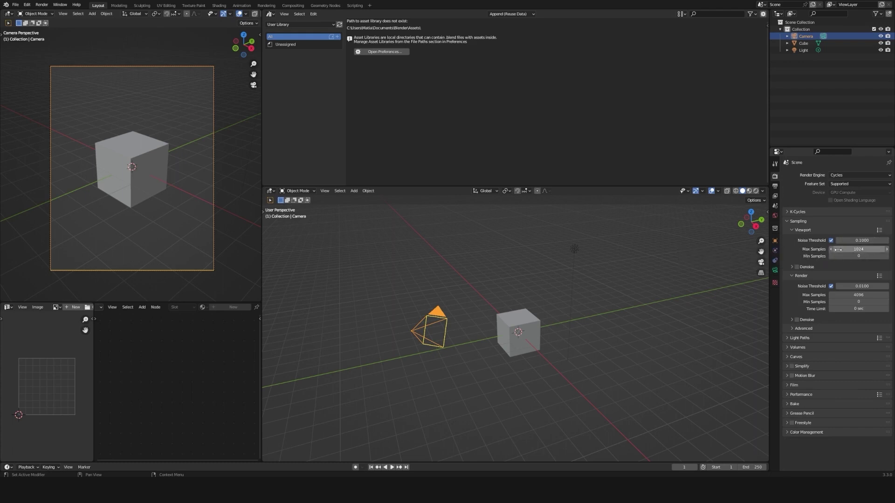
# - Set both Min Light Bounces and Min Transparent Bounces to 1 in the advanced sampling settings
pyautogui.click(803, 329)
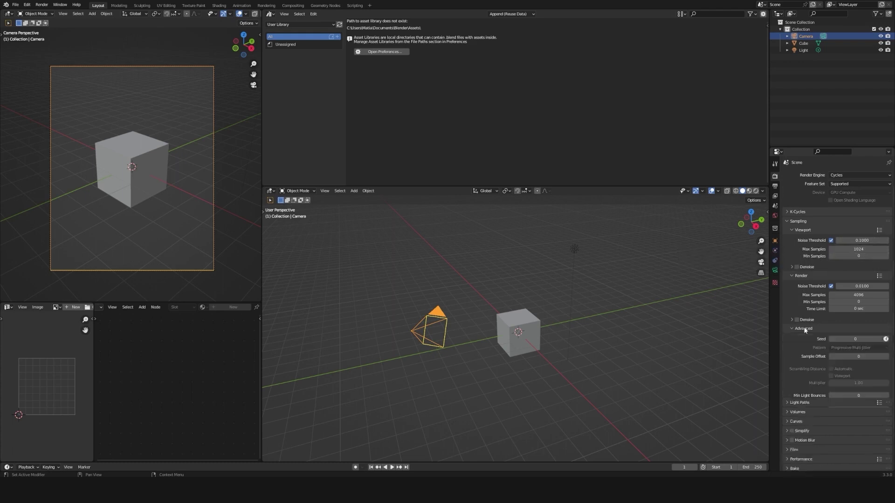
pyautogui.scroll(-3, 834, 345)
pyautogui.click(841, 348)
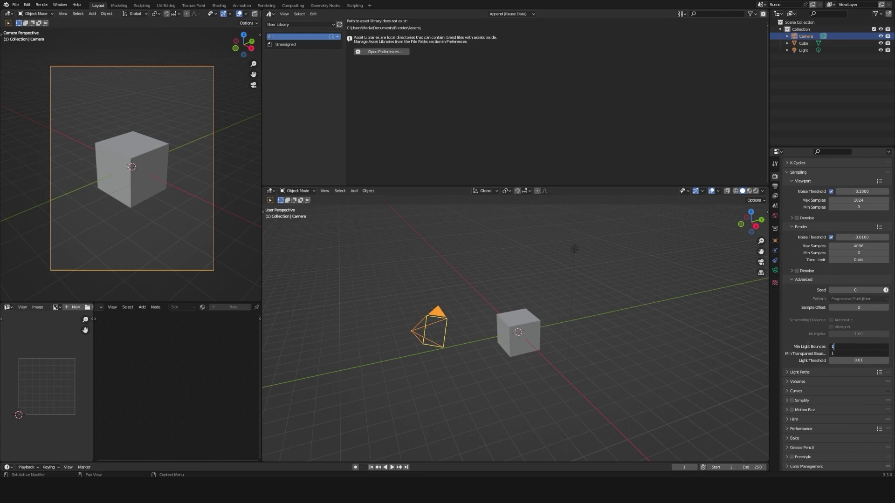
pyautogui.press('Return')
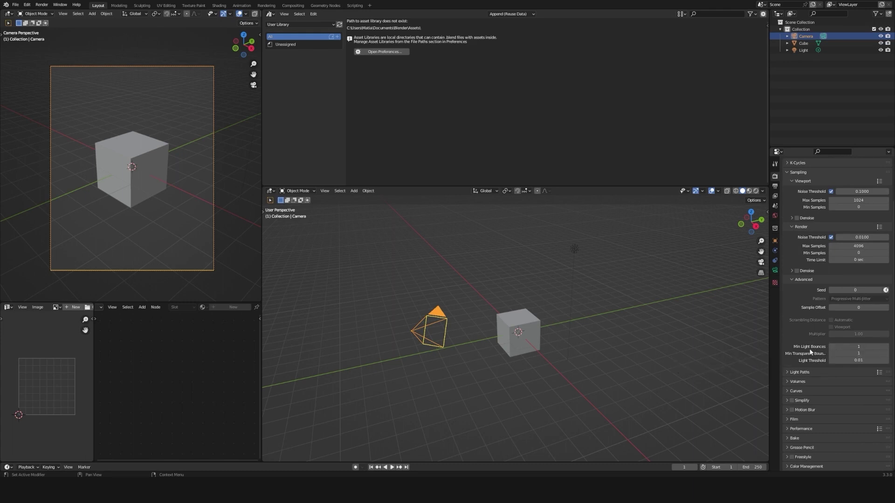
# - Set the Light Paths maximum bounces to 5 for Glossy, 48 for Transmission and 48 for Transparent
pyautogui.click(805, 372)
pyautogui.scroll(-4, 803, 367)
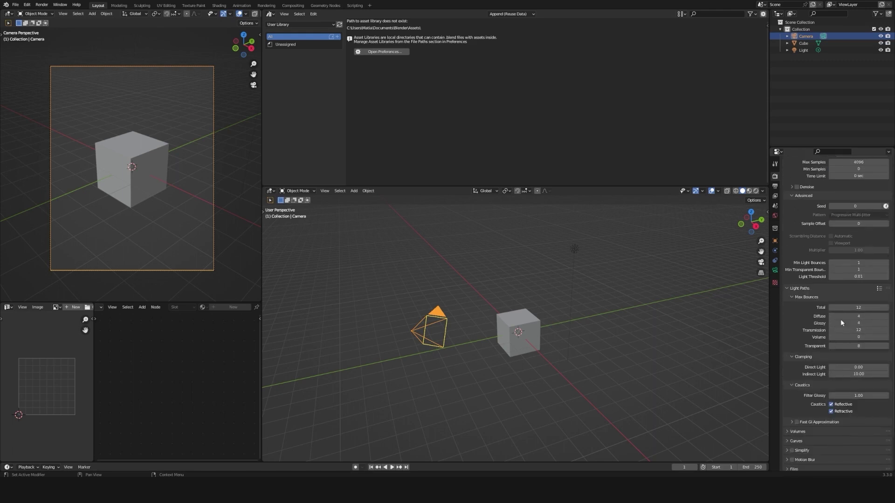
pyautogui.moveTo(840, 323); pyautogui.dragTo(848, 324)
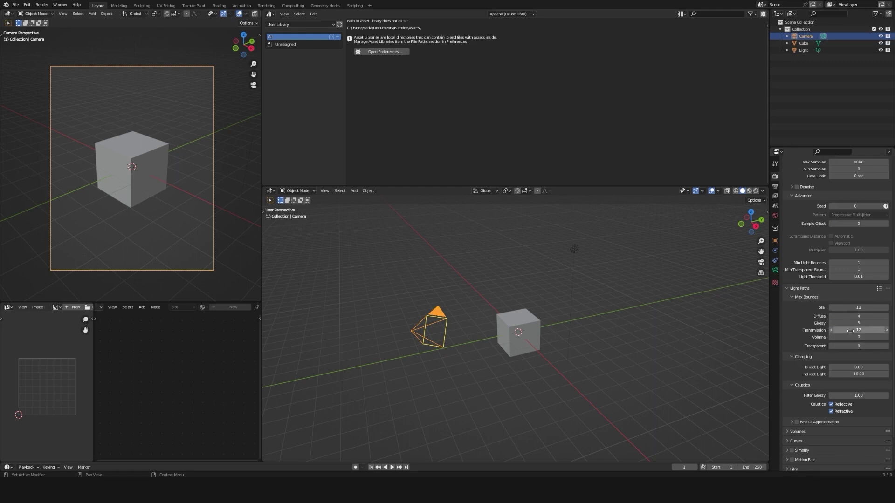
pyautogui.click(851, 330)
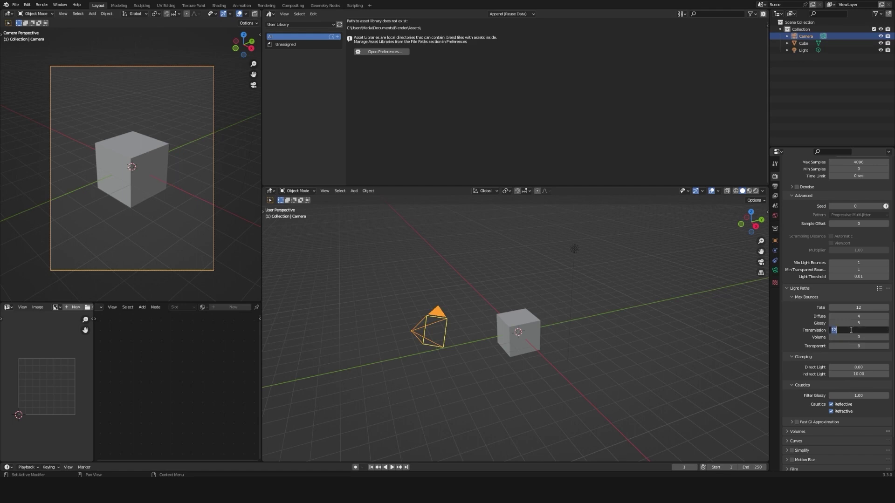
pyautogui.write('48')
pyautogui.press('Return')
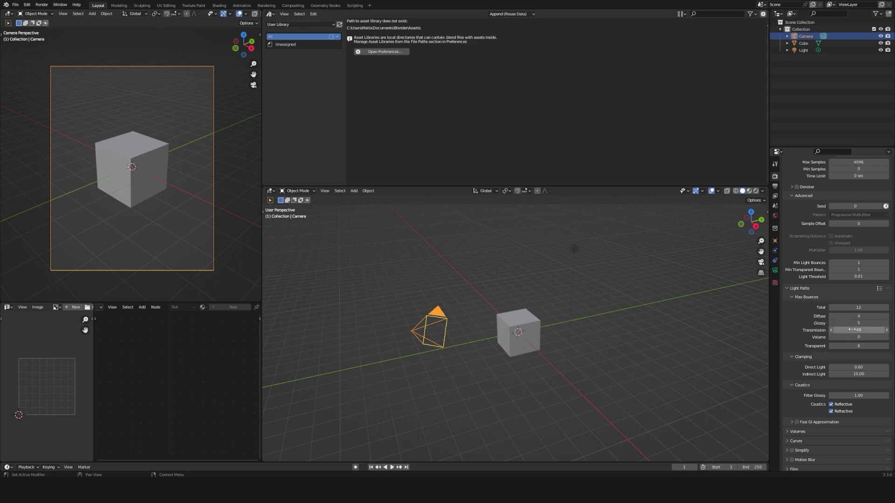
pyautogui.write('48')
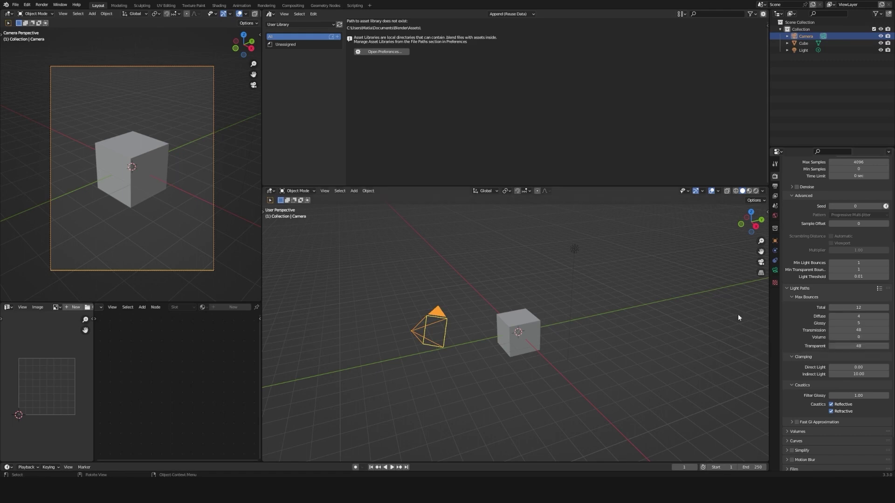
# - Make two linked duplicates of the cube, placed in a row behind the original
pyautogui.click(531, 320)
pyautogui.hotkey('alt', 'd')
pyautogui.click(572, 307)
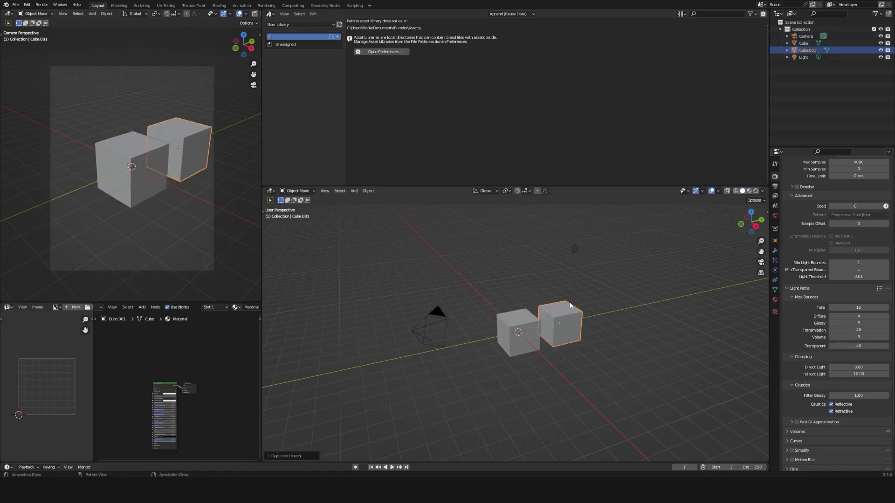
pyautogui.hotkey('alt', 'd')
pyautogui.click(619, 296)
pyautogui.moveTo(619, 297); pyautogui.dragTo(616, 299, button='middle')
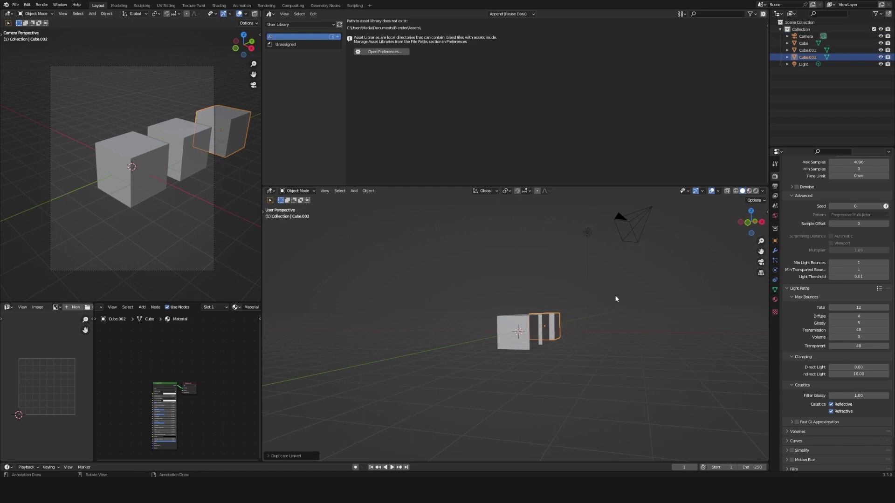
# - Delete both linked cube copies and select the original cube
pyautogui.press('x')
pyautogui.click(551, 329)
pyautogui.moveTo(555, 326); pyautogui.dragTo(727, 242, button='middle')
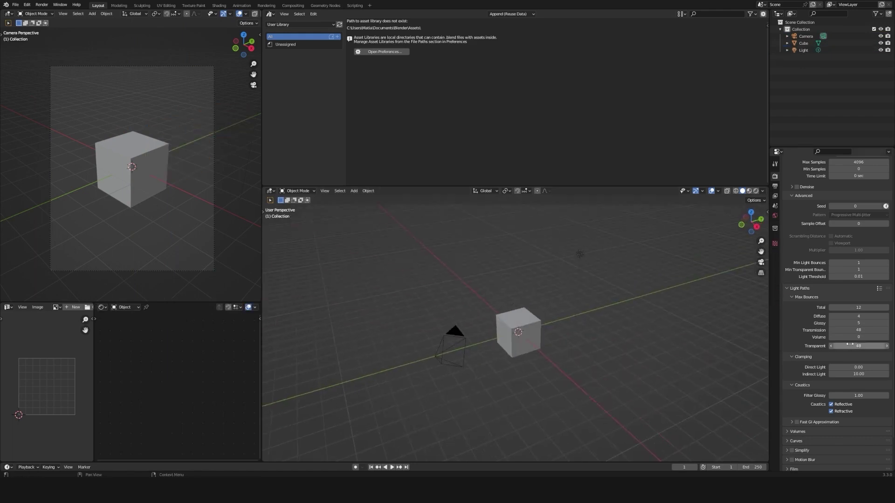
pyautogui.click(542, 323)
pyautogui.moveTo(541, 323); pyautogui.dragTo(565, 326, button='middle')
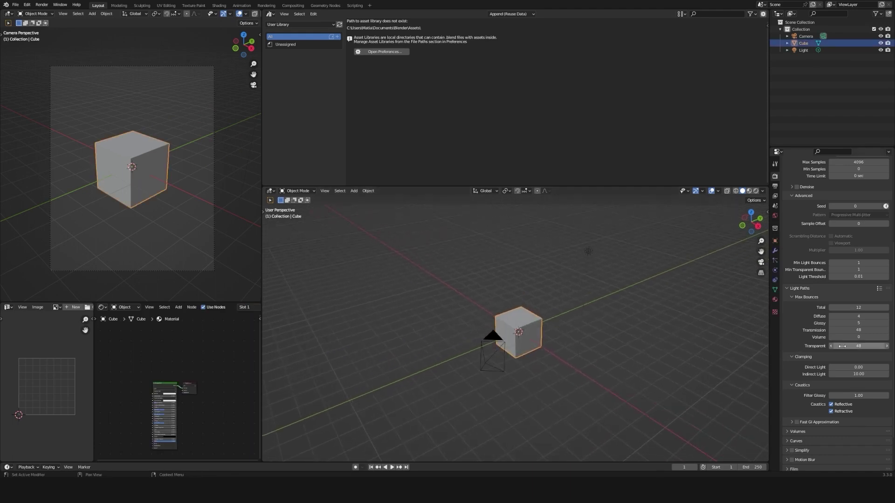
# - Set the Direct Light and Indirect Light clamping values to 0 in the Light Paths settings
pyautogui.scroll(-2, 820, 346)
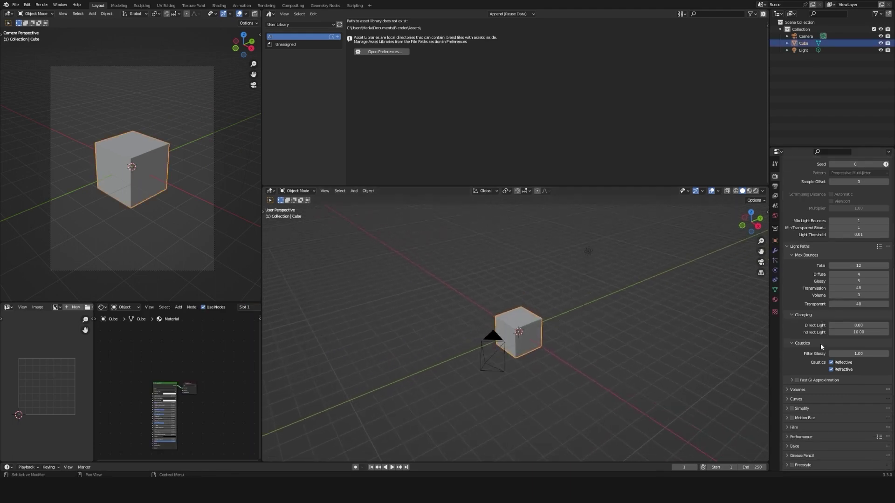
pyautogui.click(852, 333)
pyautogui.write('10')
pyautogui.press('Return')
pyautogui.click(847, 326)
pyautogui.write('100')
pyautogui.press('Return')
pyautogui.click(853, 326)
pyautogui.write('0')
pyautogui.press('Return')
# - Set the volume step rate to 50 for both render and viewport, and collapse the Volumes section
pyautogui.scroll(-1, 820, 345)
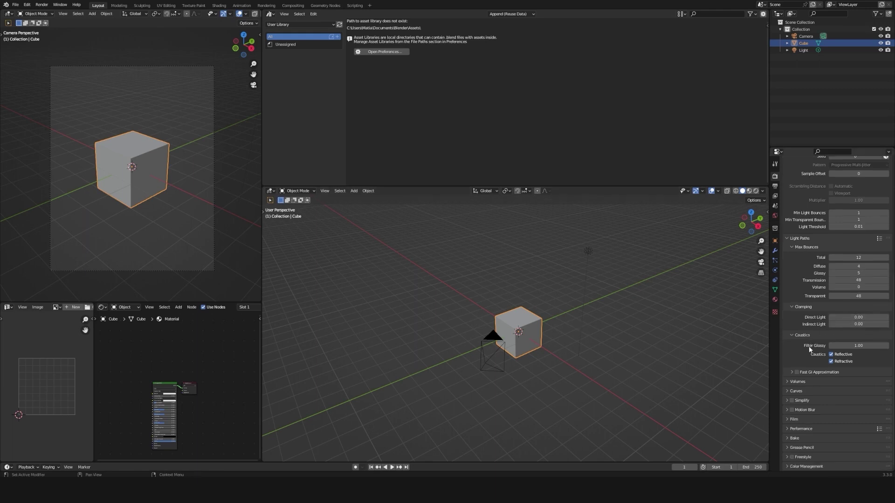
pyautogui.click(797, 381)
pyautogui.scroll(-2, 809, 379)
pyautogui.moveTo(858, 364); pyautogui.dragTo(858, 370)
pyautogui.write('50')
pyautogui.press('Return')
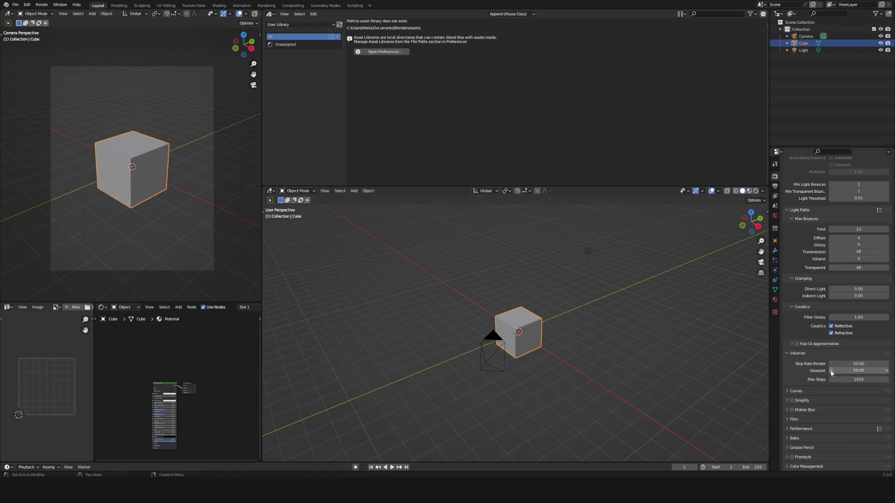
pyautogui.click(797, 354)
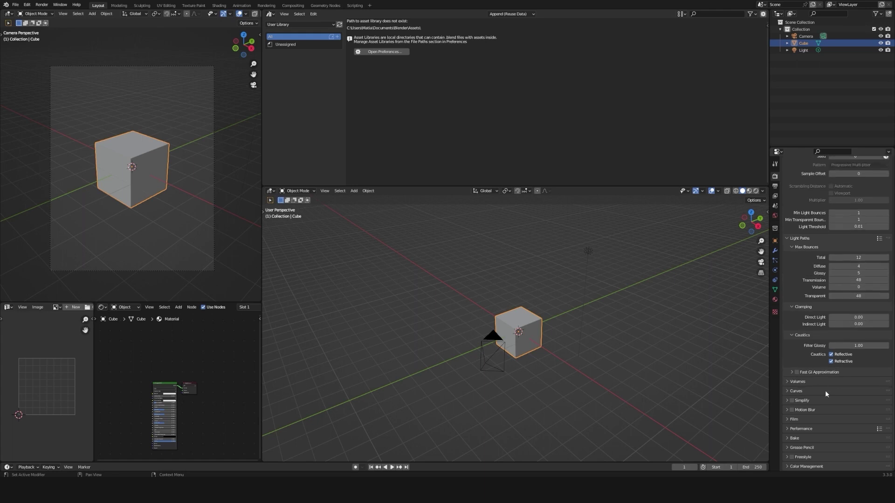
# - Enable Simplify and limit the viewport texture size to 512
pyautogui.click(800, 402)
pyautogui.scroll(-3, 796, 402)
pyautogui.click(792, 345)
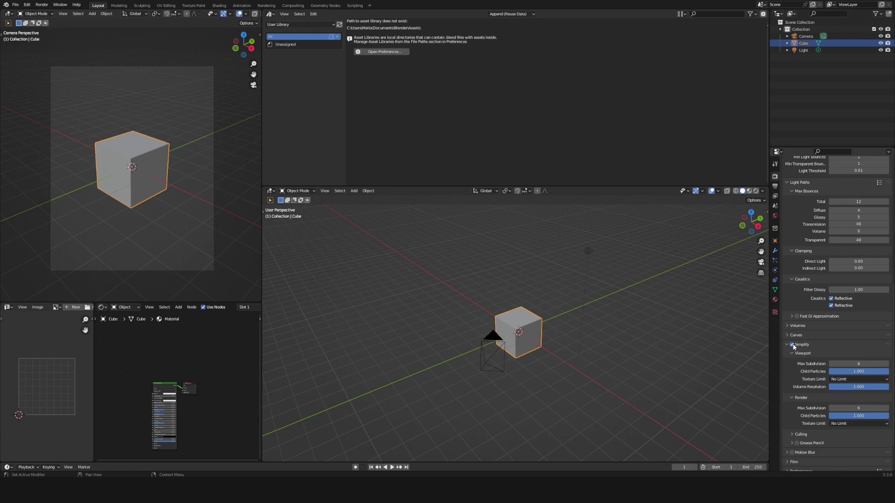
pyautogui.click(845, 379)
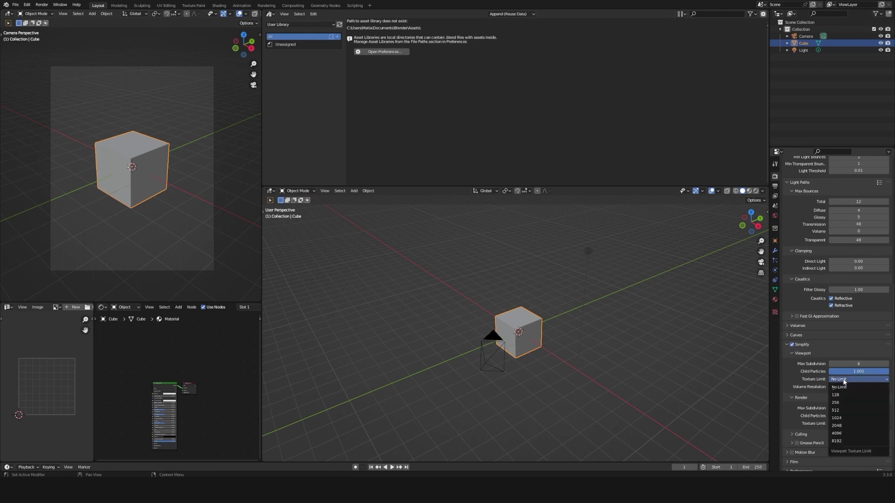
pyautogui.click(841, 413)
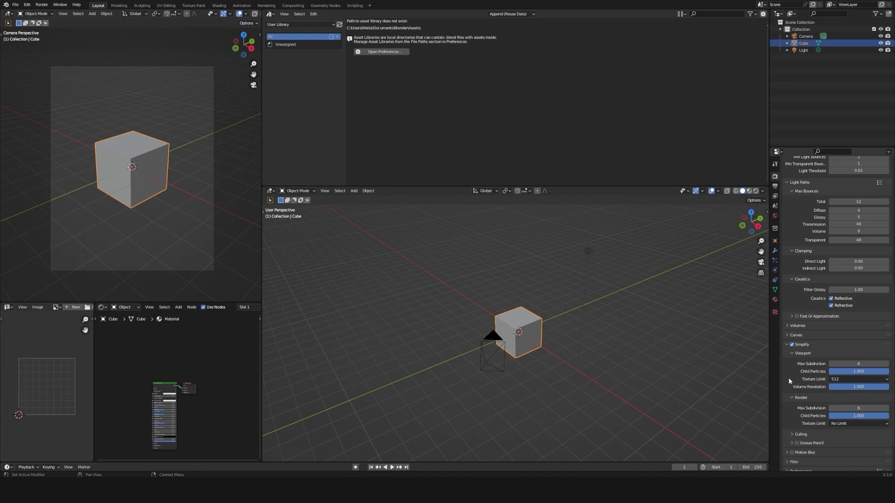
# - Set the Simplify texture limit for final renders to 2048
pyautogui.scroll(-2, 830, 401)
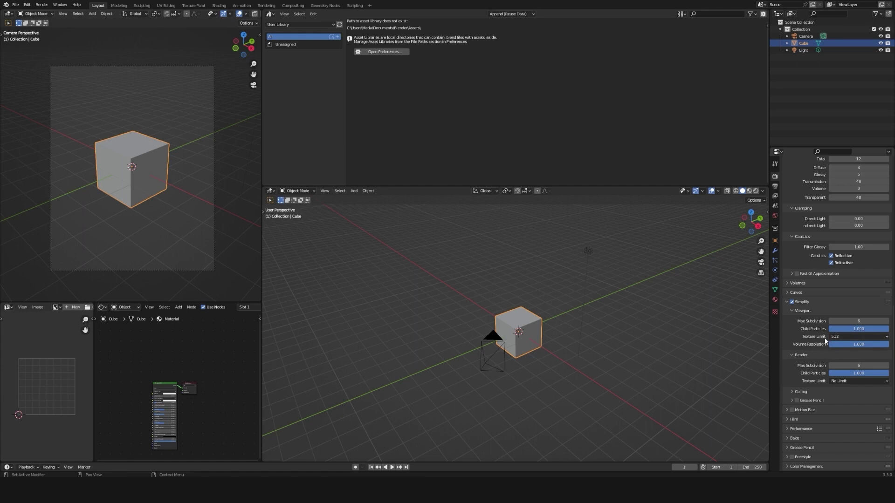
pyautogui.click(847, 383)
pyautogui.click(846, 389)
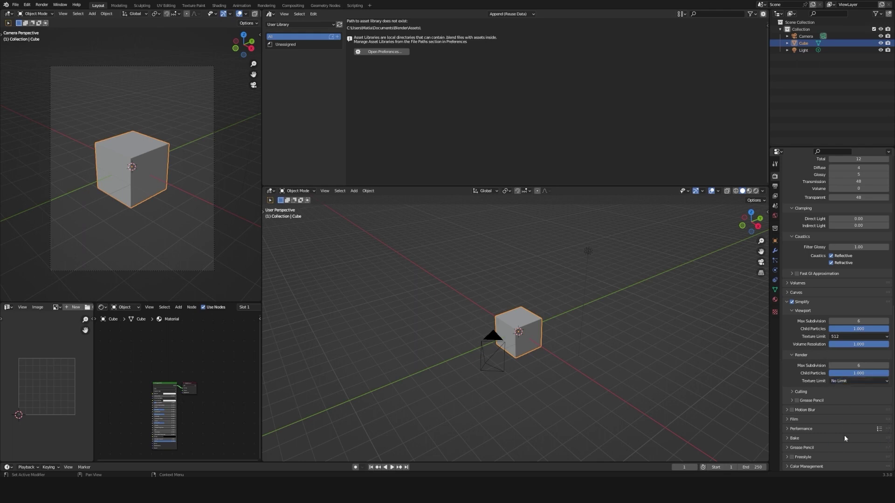
pyautogui.click(846, 382)
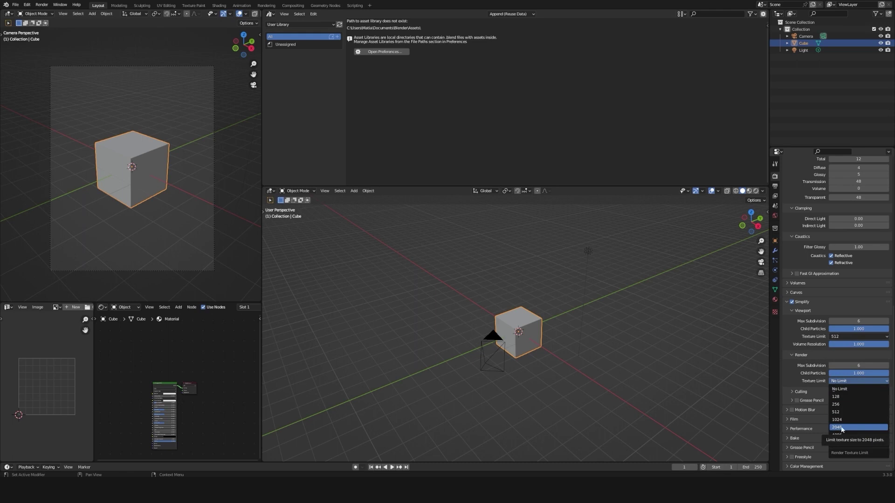
pyautogui.click(851, 428)
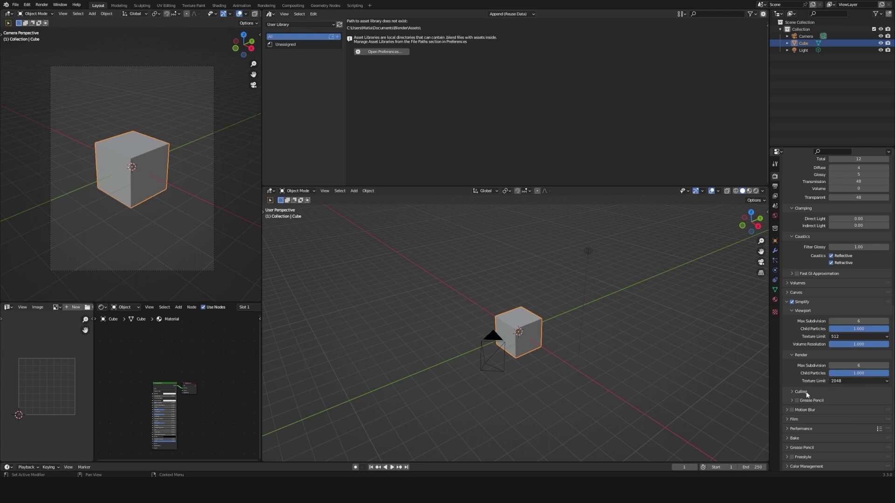
# - Expand the Performance section and review its thread, memory, acceleration structure and viewport settings
pyautogui.click(800, 429)
pyautogui.scroll(-6, 820, 401)
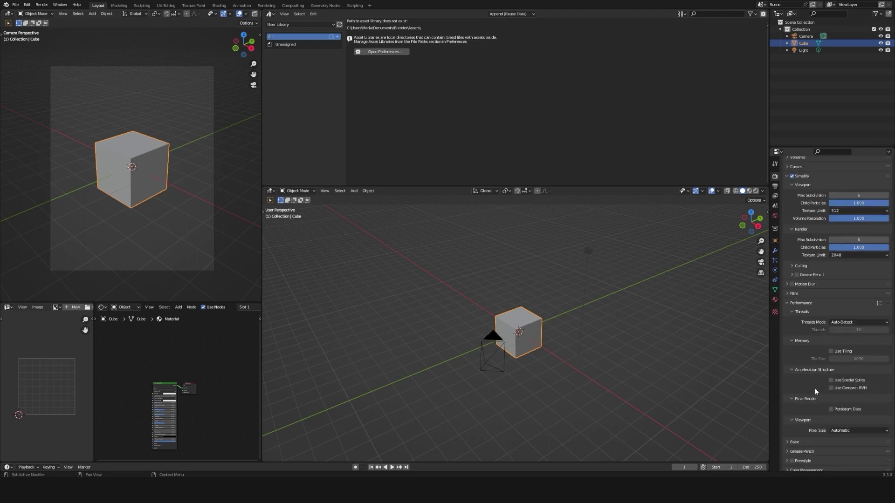
pyautogui.scroll(-1, 815, 387)
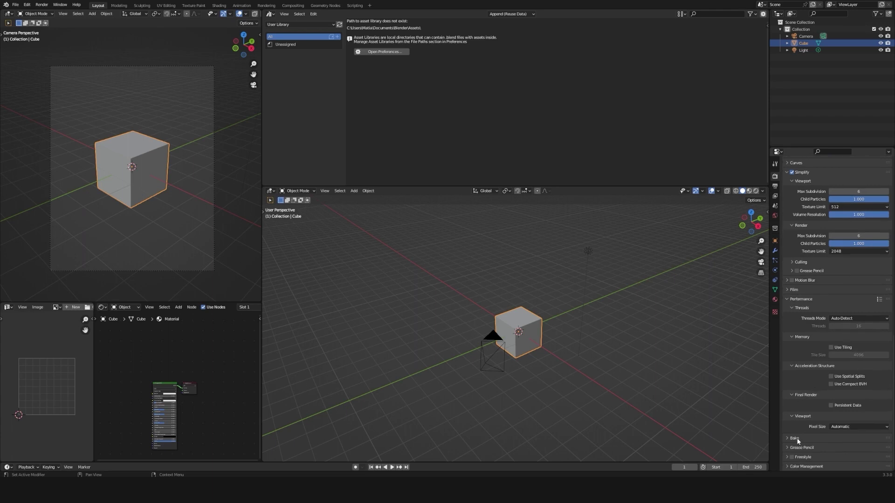
# - Set the color management view transform to AgX Chroma Laden with the High Contrast look, using the sRGB display device
pyautogui.click(806, 466)
pyautogui.scroll(-3, 810, 462)
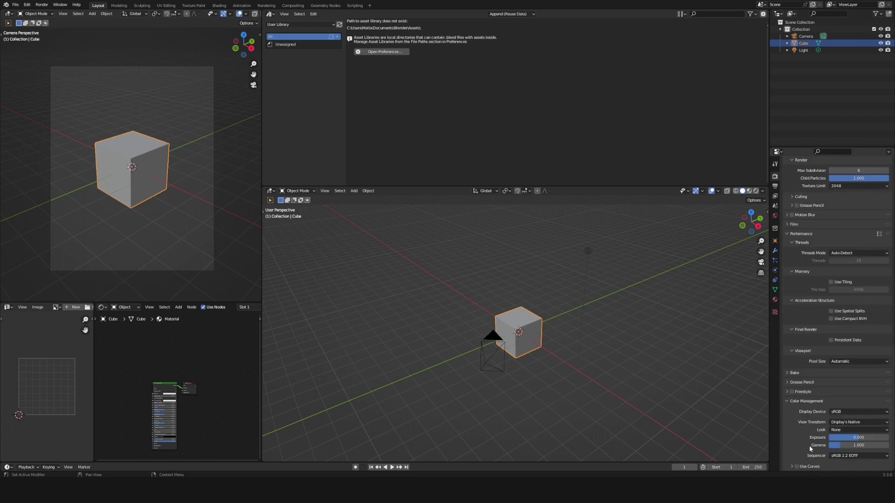
pyautogui.click(837, 412)
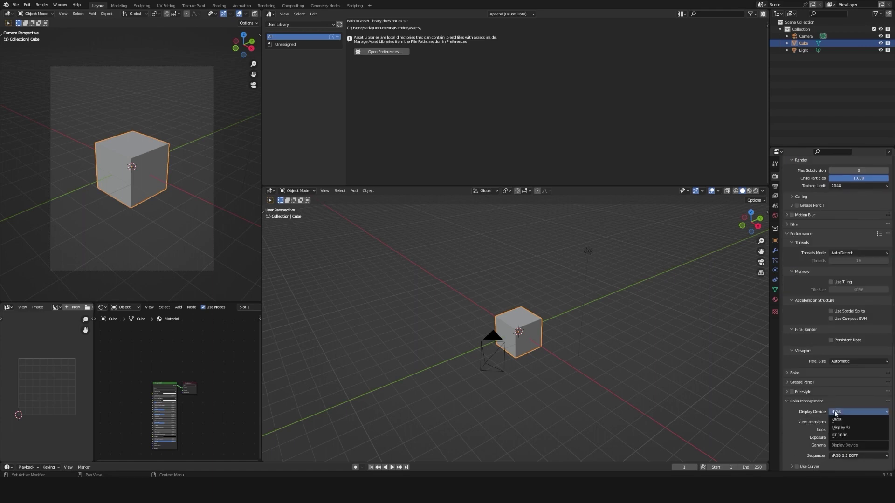
pyautogui.click(837, 421)
pyautogui.click(837, 423)
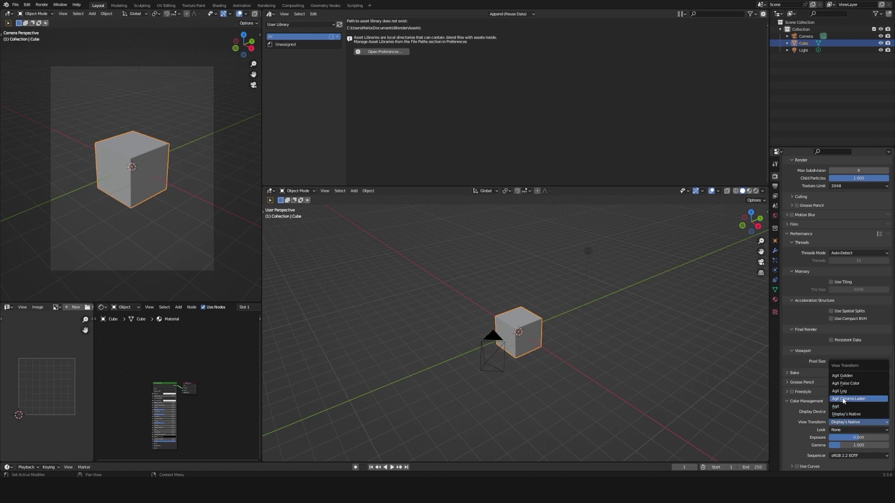
pyautogui.click(844, 400)
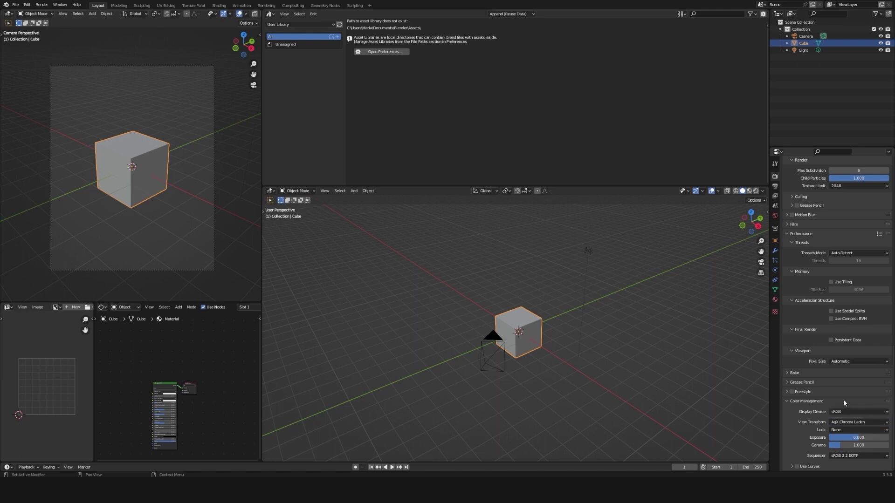
pyautogui.click(849, 431)
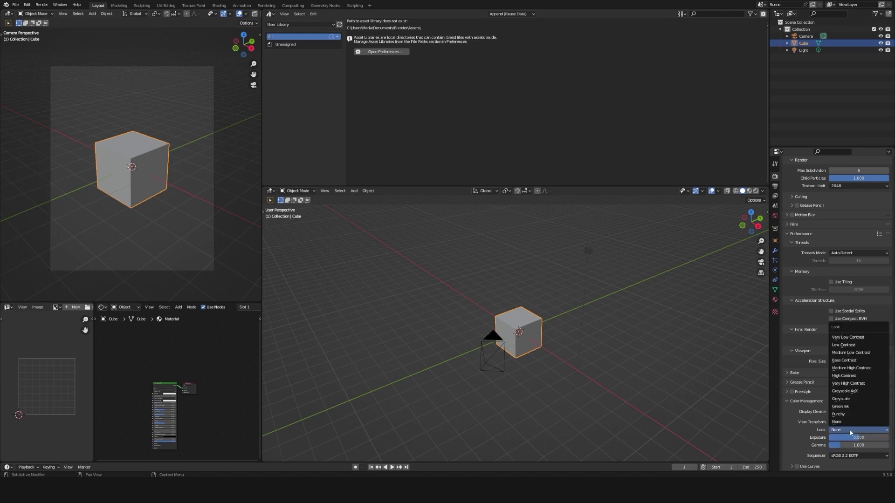
pyautogui.click(853, 376)
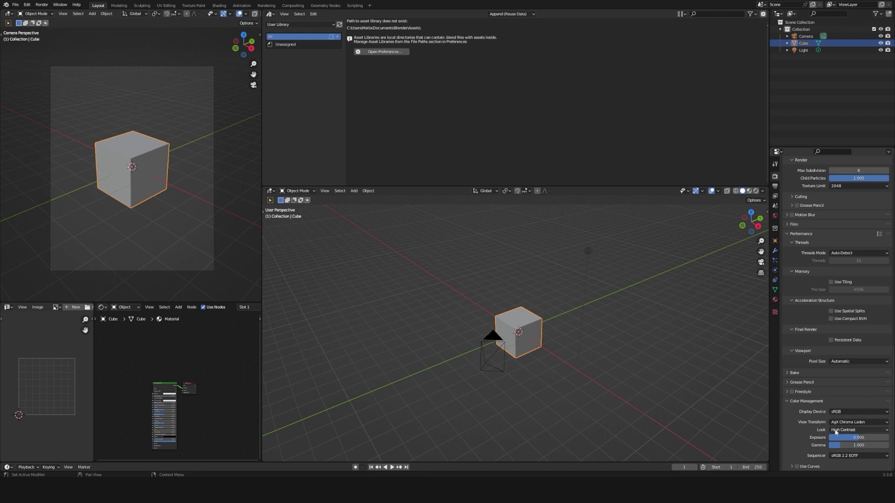
# - Move the Color Management section up to sit directly below K-Cycles in the render properties, and collapse it
pyautogui.scroll(3, 835, 407)
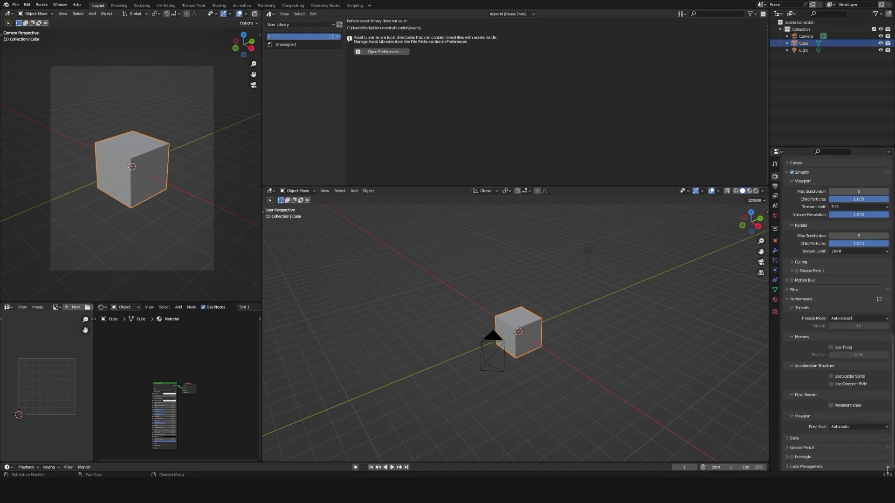
pyautogui.scroll(20, 867, 346)
pyautogui.moveTo(861, 131); pyautogui.dragTo(862, 222)
pyautogui.moveTo(858, 257); pyautogui.dragTo(871, 257)
pyautogui.click(807, 221)
# - Enable Limits, Mist, Sensor and Name in the camera's viewport display and raise its passepartout to about 0.979
pyautogui.click(557, 240)
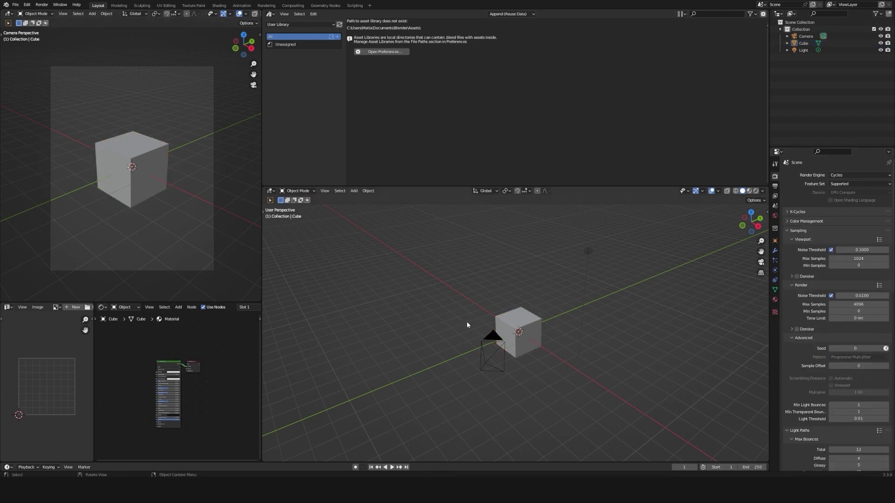
pyautogui.click(490, 345)
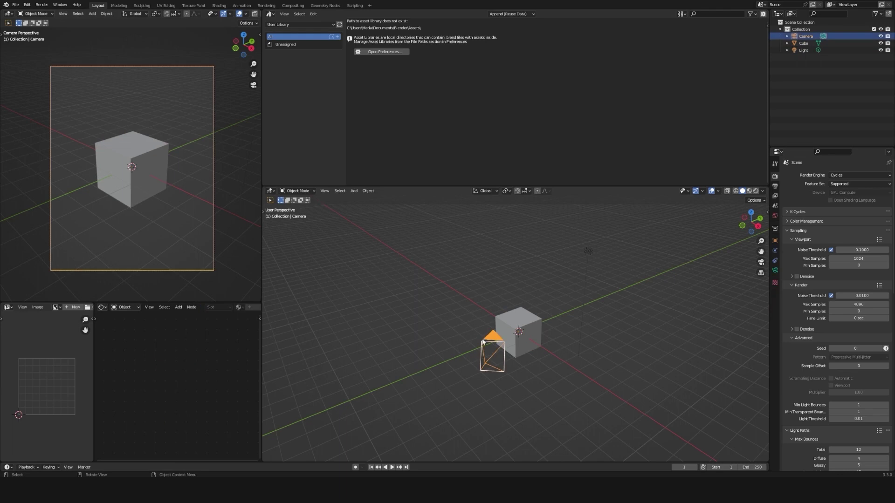
pyautogui.click(776, 272)
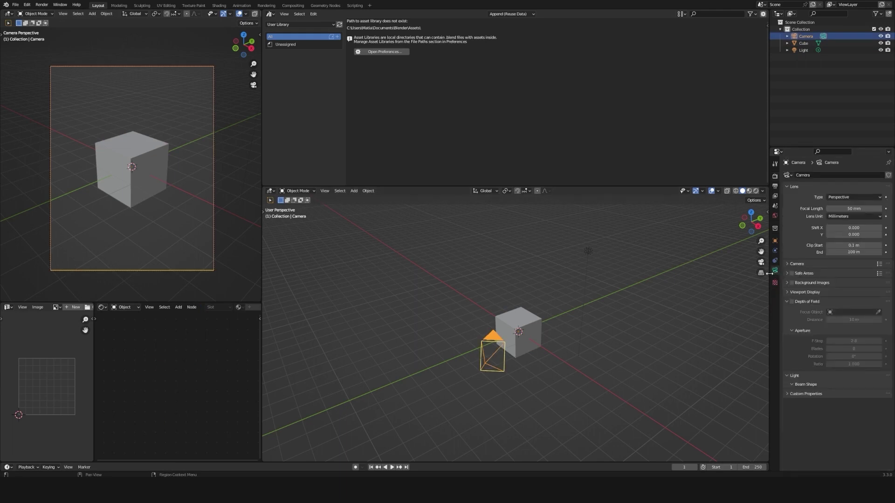
pyautogui.click(802, 264)
pyautogui.click(803, 264)
pyautogui.click(810, 292)
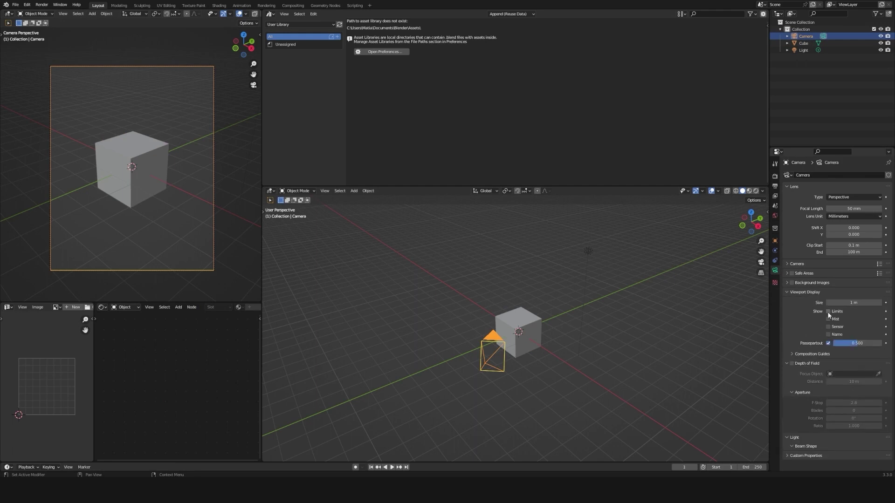
pyautogui.moveTo(829, 313); pyautogui.dragTo(880, 345)
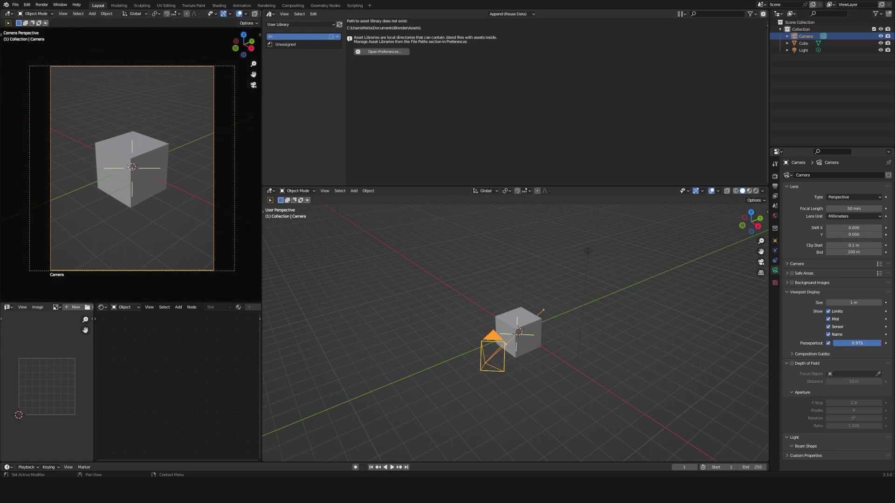
pyautogui.moveTo(879, 345); pyautogui.dragTo(880, 345)
# - Enable all of the camera's composition guides, from Thirds through Harmony Triangle B
pyautogui.click(800, 355)
pyautogui.scroll(-3, 798, 359)
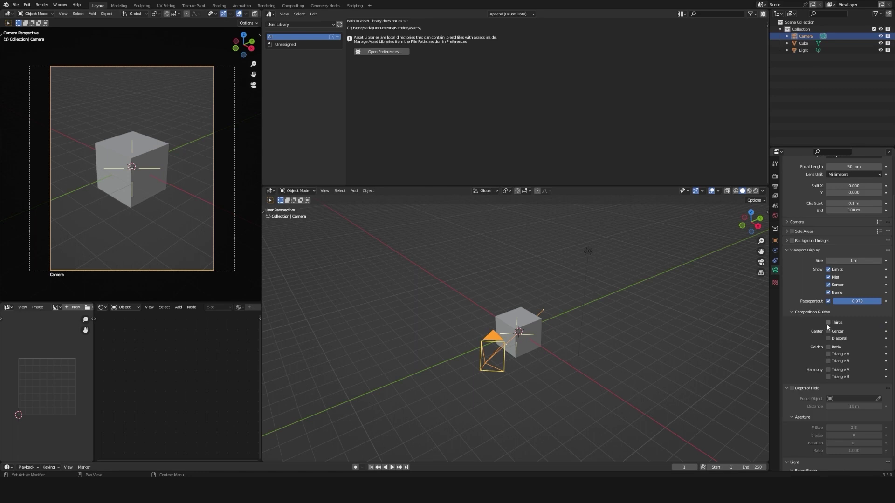
pyautogui.moveTo(828, 323); pyautogui.dragTo(829, 381)
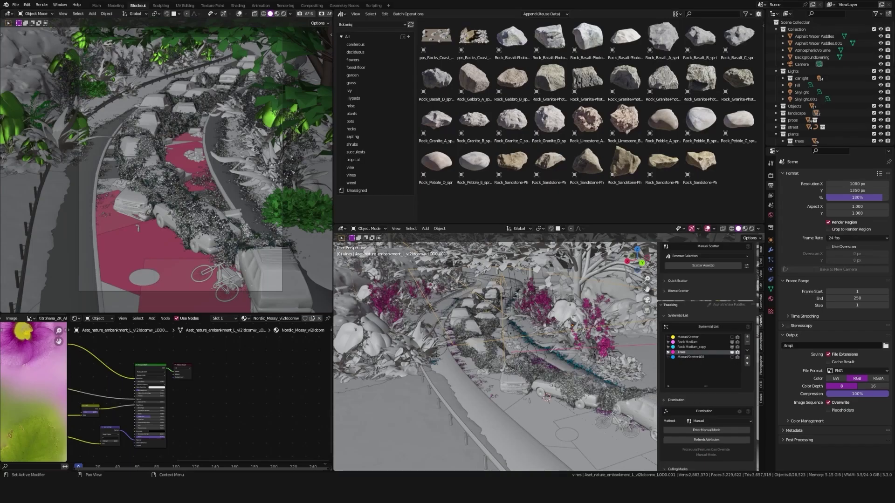
# - Browse the Botaniq asset library, viewing its rocks and shrubs categories
pyautogui.click(354, 37)
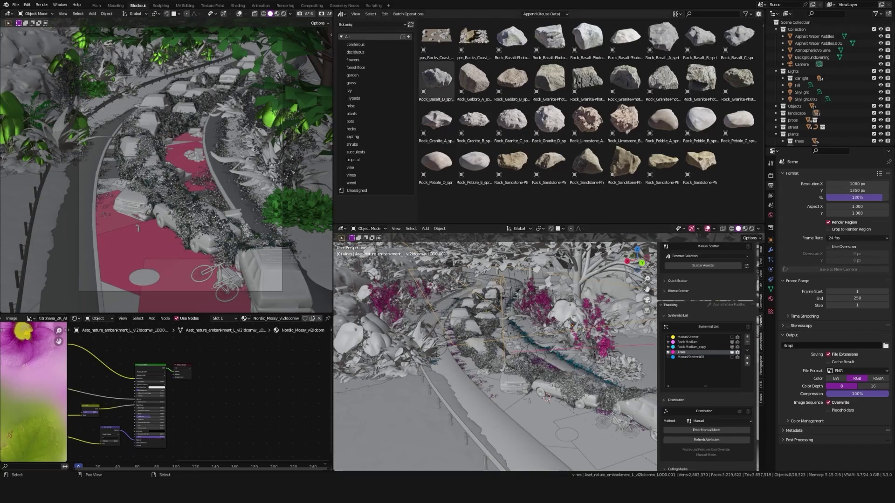
pyautogui.click(363, 26)
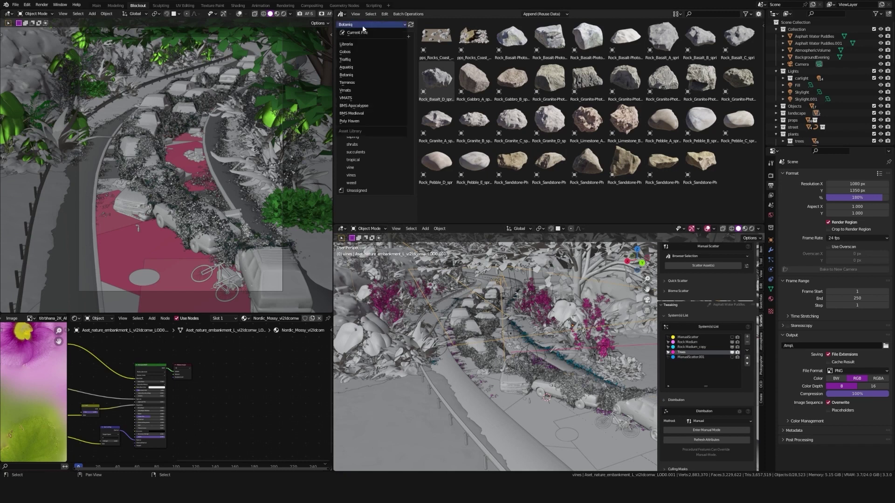
pyautogui.click(357, 75)
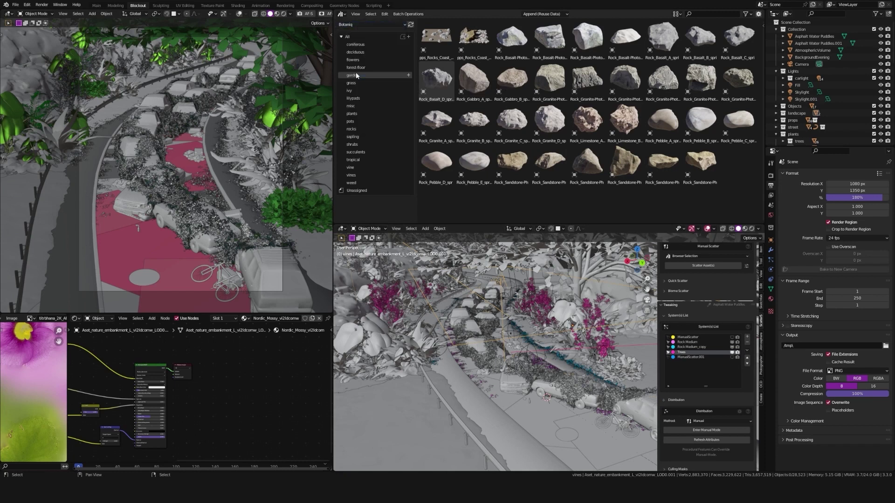
pyautogui.click(359, 106)
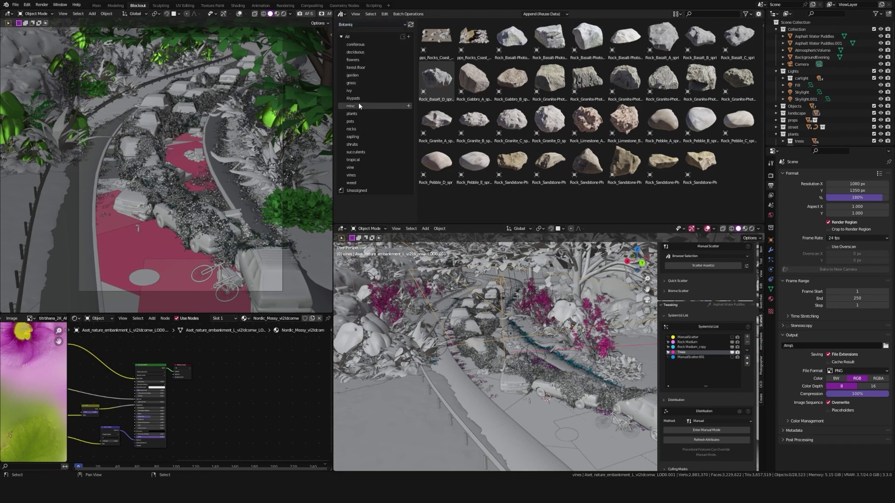
pyautogui.click(375, 129)
pyautogui.click(370, 144)
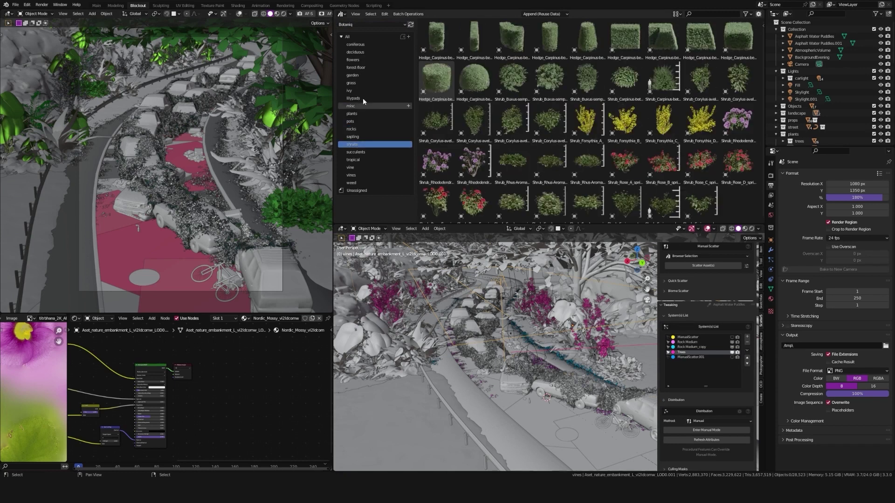
# - Switch the asset browser to the Aquatiq library and look through its fountains, modular, water and effects categories
pyautogui.click(372, 24)
pyautogui.click(354, 67)
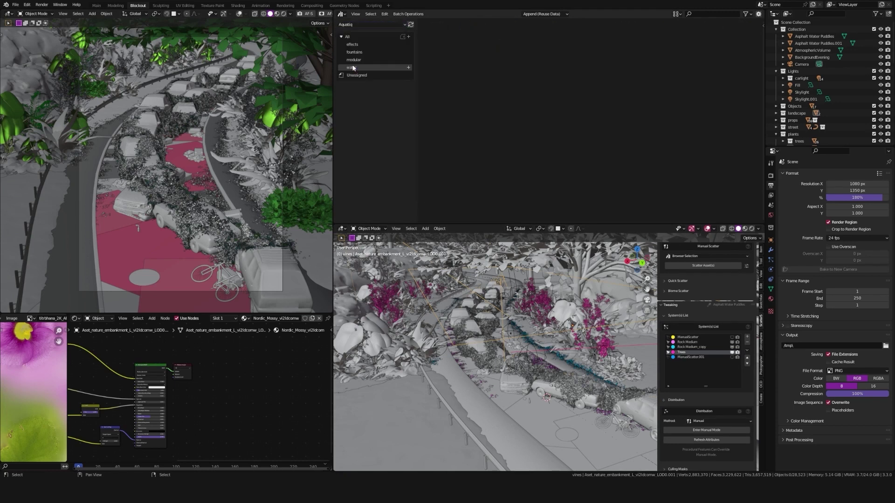
pyautogui.click(355, 52)
pyautogui.click(358, 60)
pyautogui.click(353, 67)
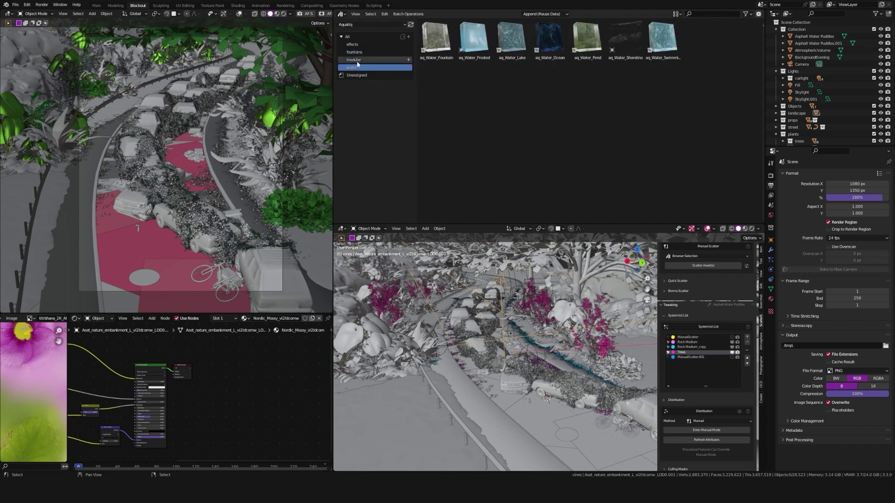
pyautogui.click(352, 45)
# - View the Gobos library briefly, and browse all the figures and props in the BMS Apocalypse library
pyautogui.click(372, 24)
pyautogui.click(356, 52)
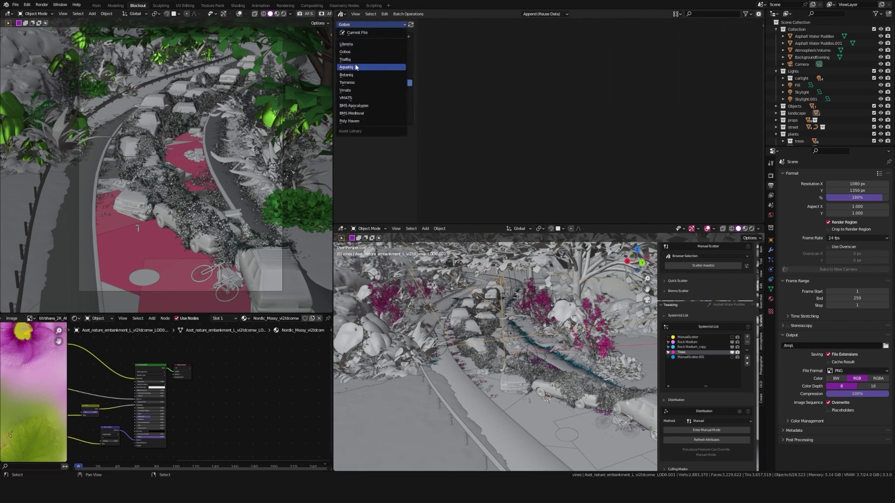
pyautogui.click(361, 106)
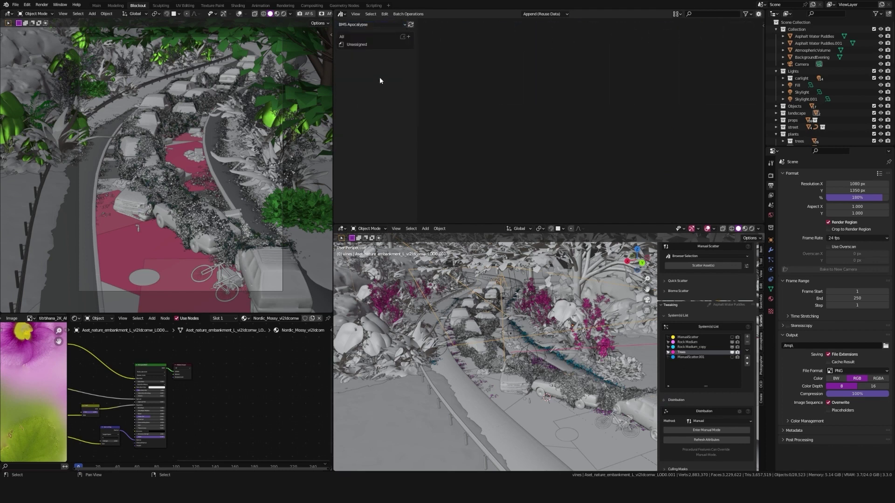
pyautogui.click(359, 36)
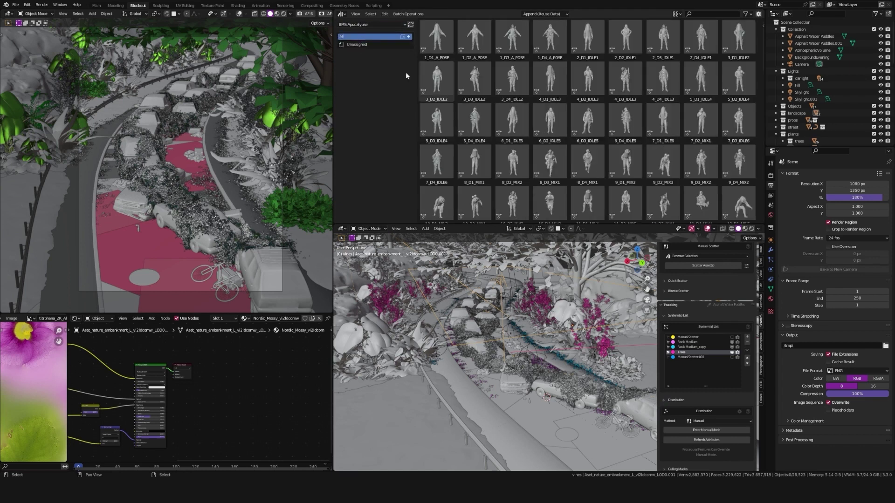
pyautogui.scroll(-10, 506, 126)
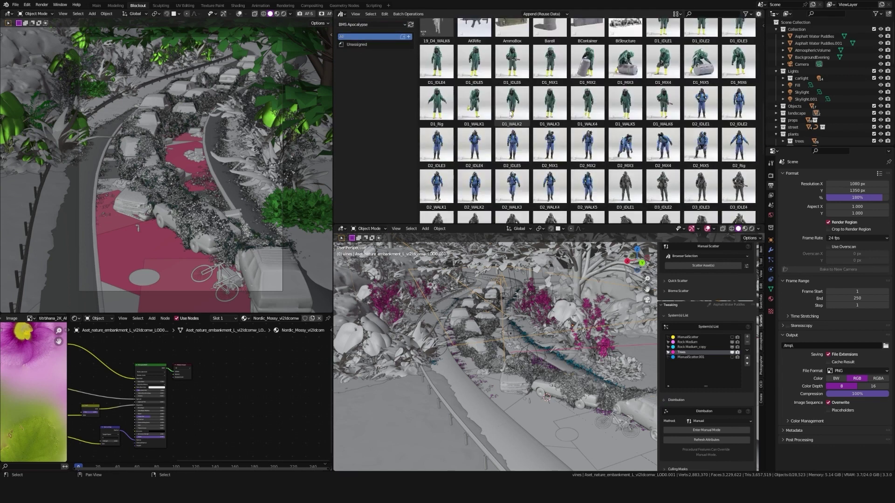
pyautogui.scroll(-5, 526, 117)
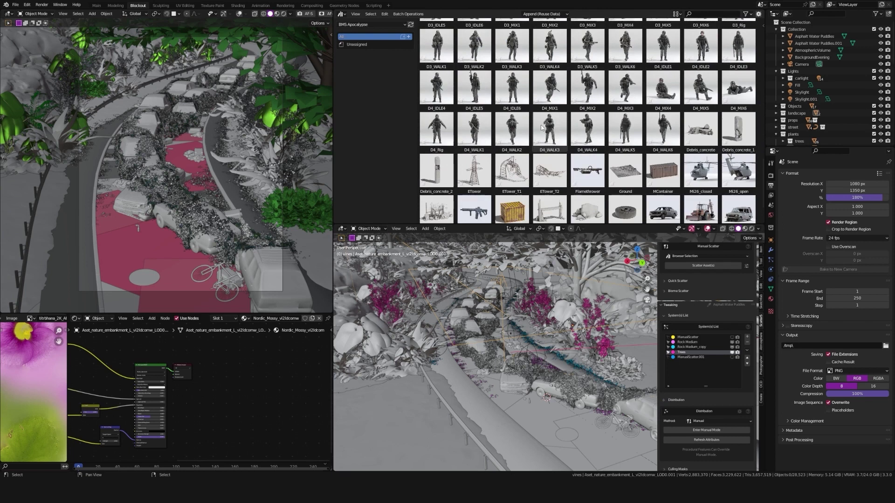
pyautogui.scroll(8, 545, 116)
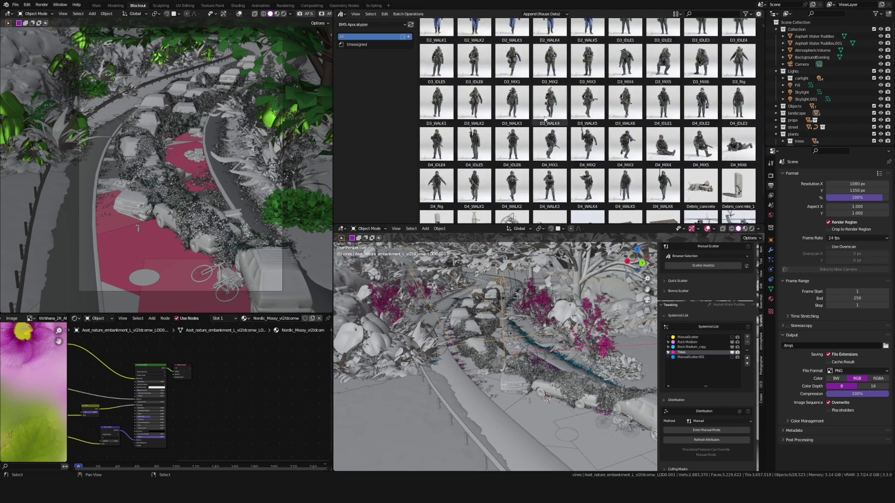
pyautogui.scroll(3, 545, 117)
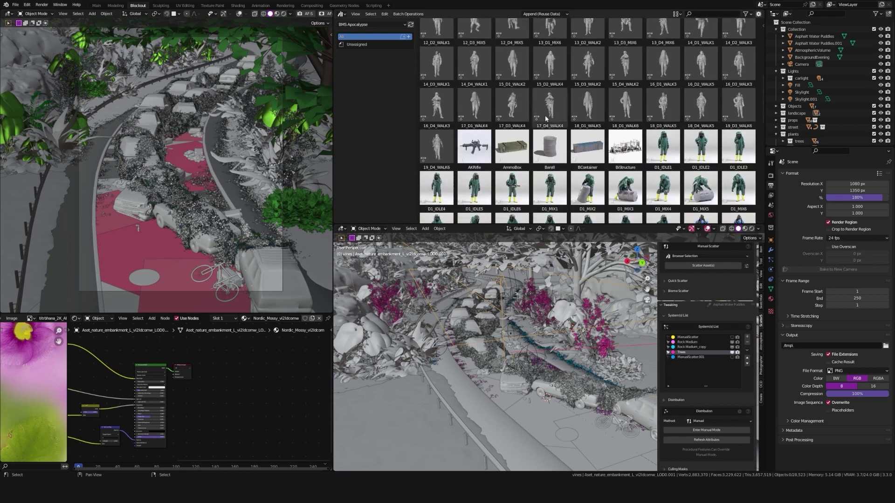
pyautogui.click(372, 24)
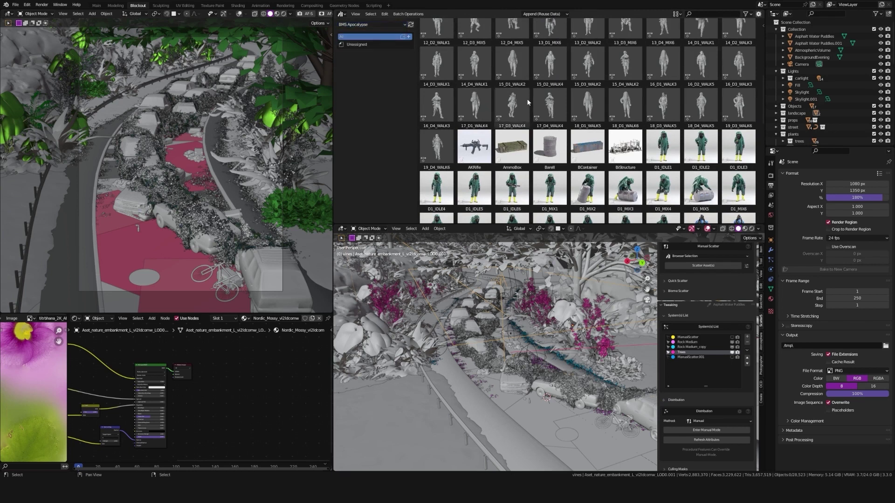
pyautogui.scroll(-10, 528, 102)
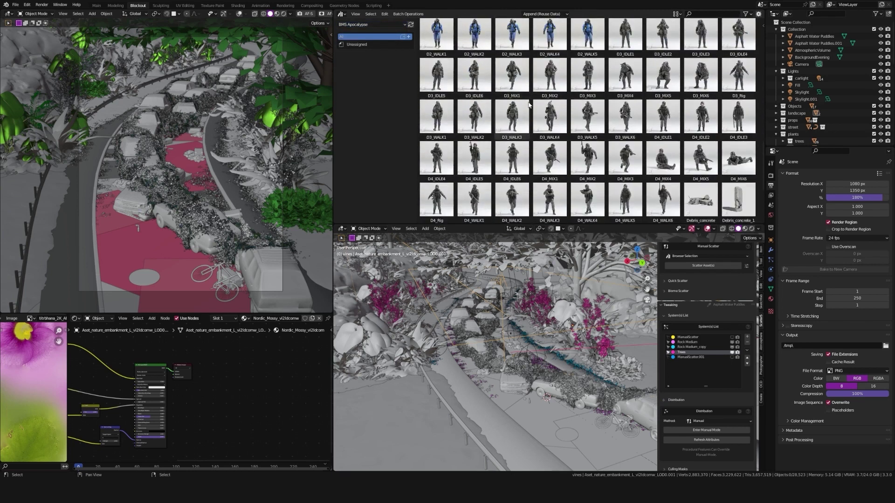
# - Switch the asset browser to the BMS Medieval library and browse its figures and buildings
pyautogui.click(375, 26)
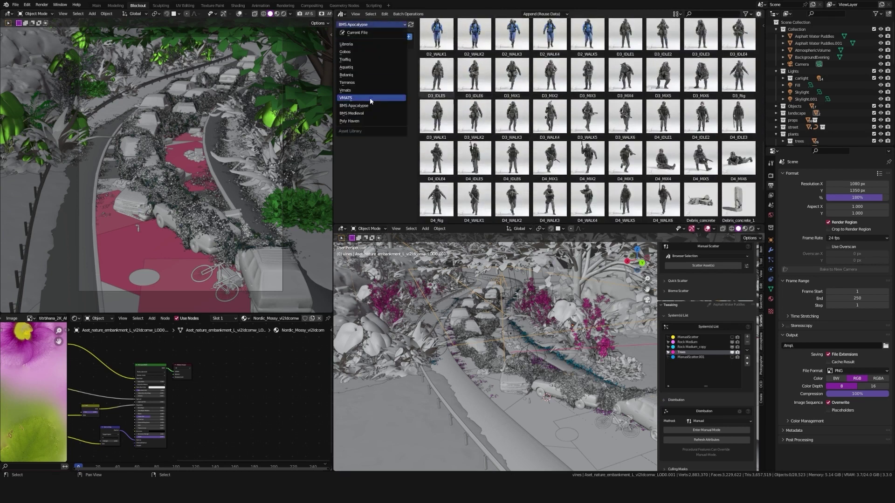
pyautogui.click(353, 113)
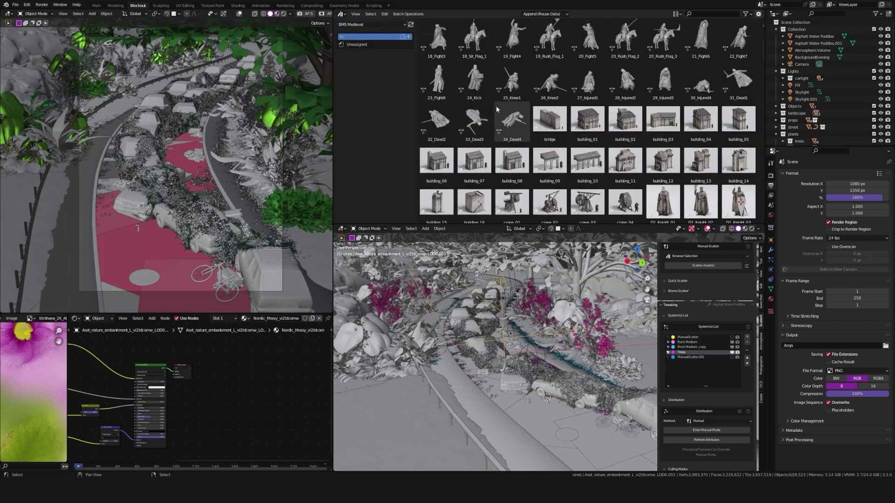
pyautogui.scroll(-8, 497, 109)
# - Switch the asset browser to the Libreria library and expand its Kitbash3D category to view the subcategories
pyautogui.click(387, 25)
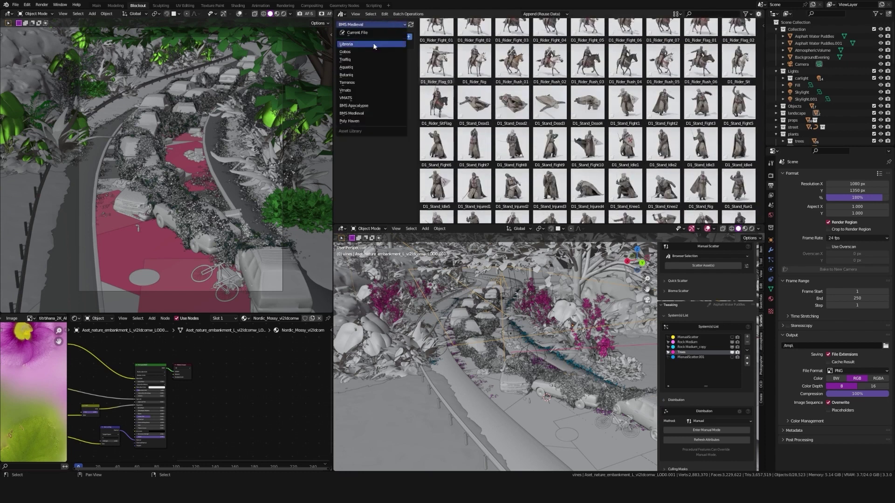
pyautogui.click(372, 44)
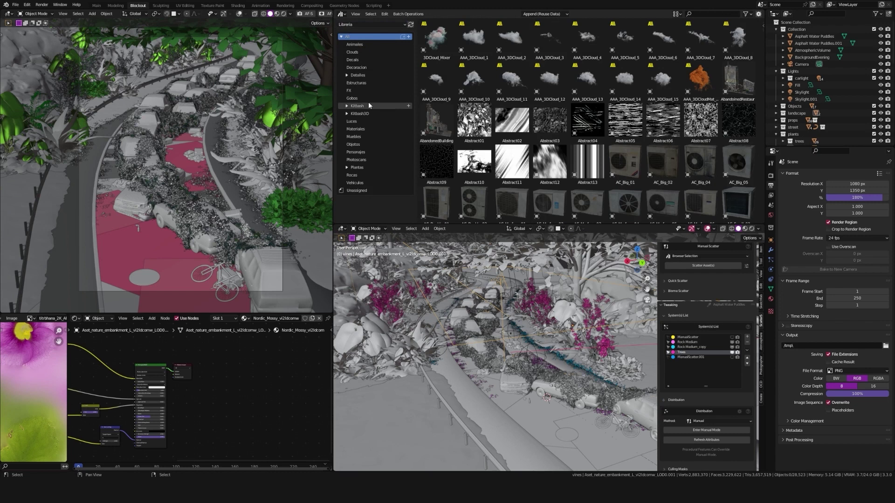
pyautogui.click(346, 113)
pyautogui.scroll(-4, 346, 114)
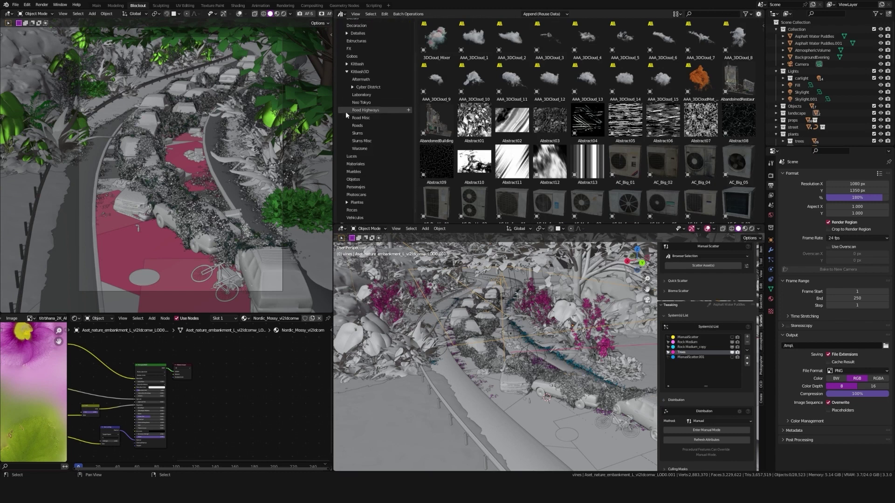
pyautogui.scroll(4, 366, 105)
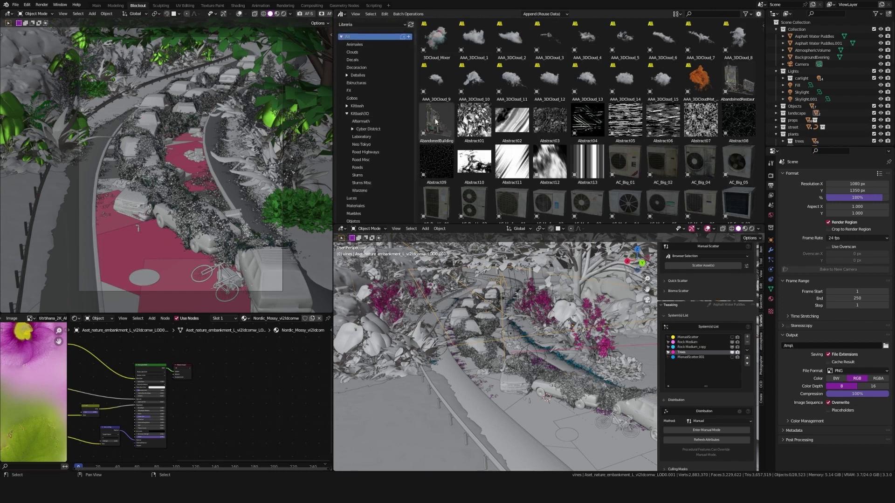
# - Browse through all the assets in Libreria, and show its Plantas category
pyautogui.scroll(-8, 440, 116)
pyautogui.scroll(-15, 439, 114)
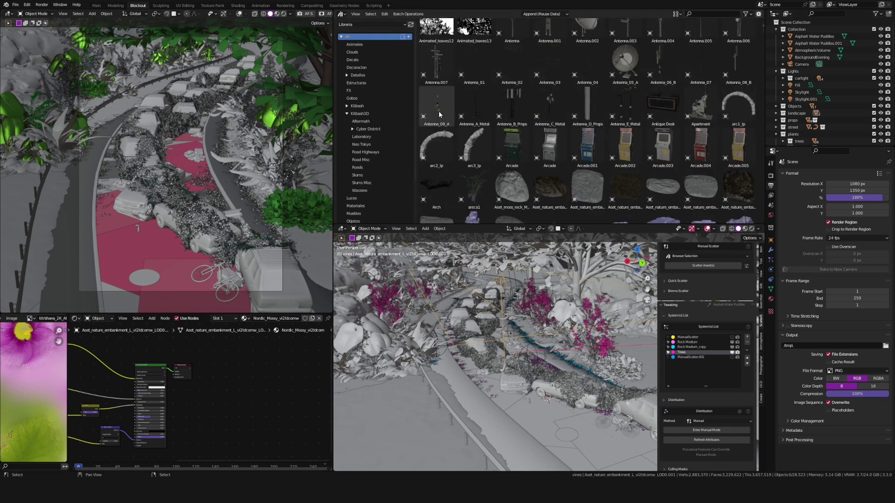
pyautogui.scroll(-15, 439, 112)
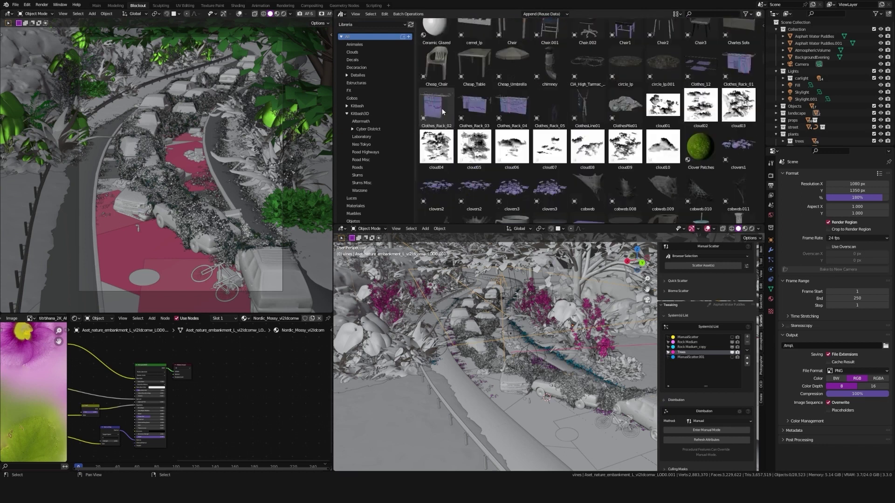
pyautogui.scroll(-20, 443, 112)
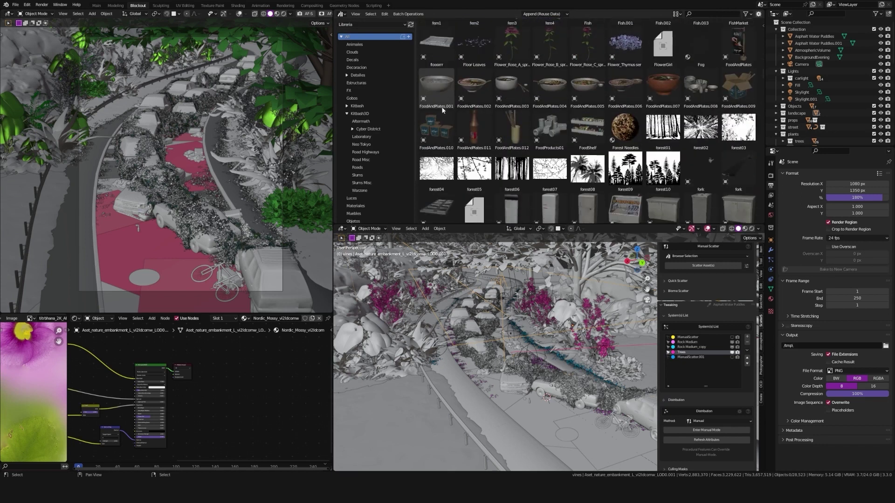
pyautogui.scroll(-20, 443, 108)
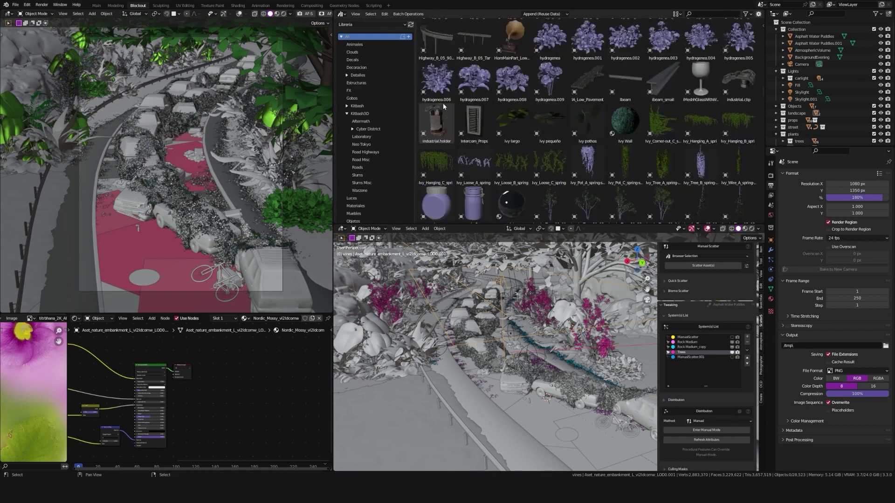
pyautogui.scroll(-15, 443, 106)
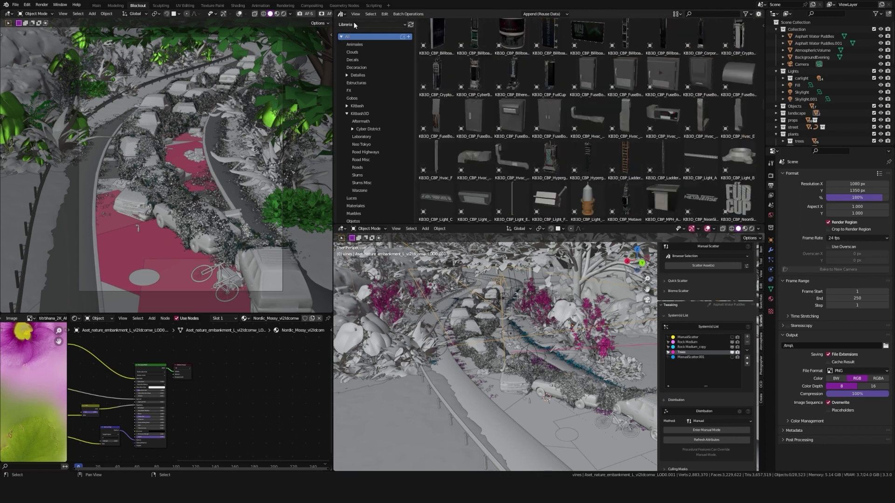
pyautogui.scroll(-5, 363, 195)
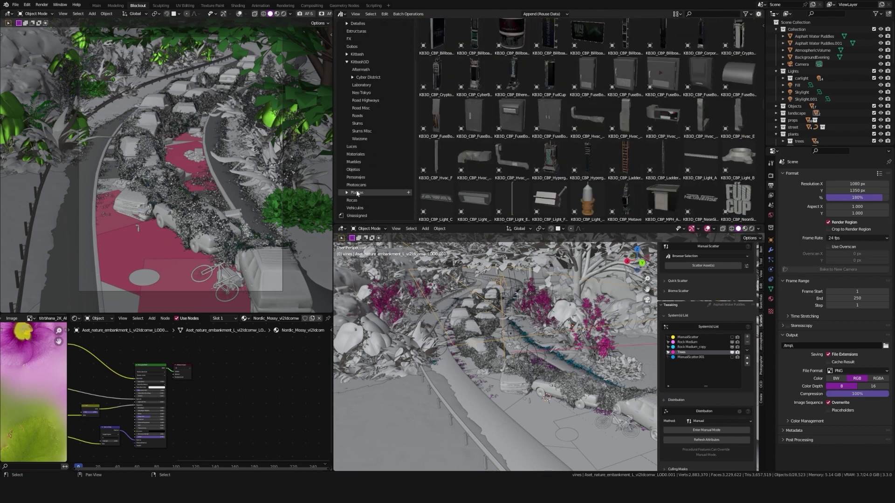
pyautogui.click(362, 195)
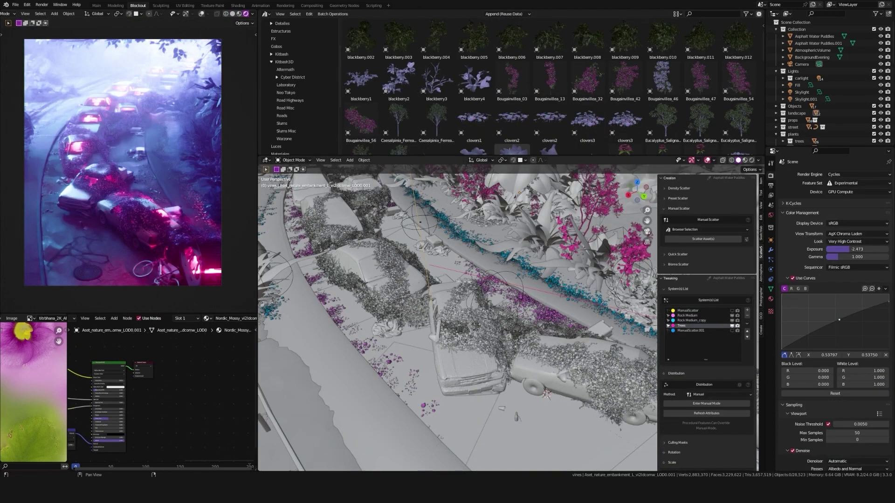
# - Hide the Trees and rock scatter systems in the viewport, and turn on viewport display for all five listed systems
pyautogui.click(731, 325)
pyautogui.click(732, 321)
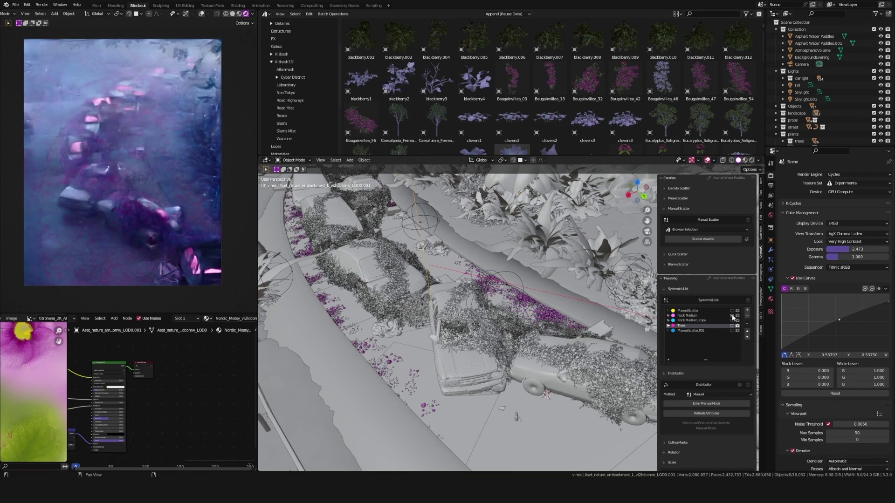
pyautogui.click(733, 312)
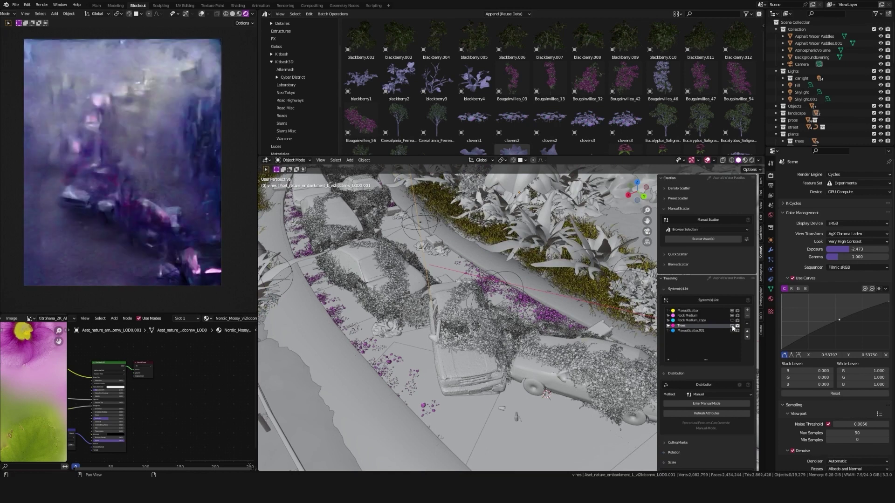
pyautogui.click(732, 326)
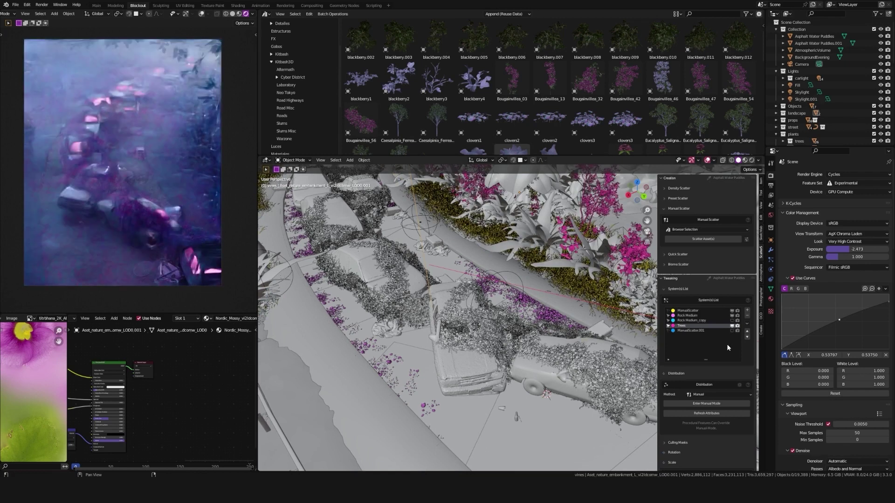
pyautogui.click(735, 322)
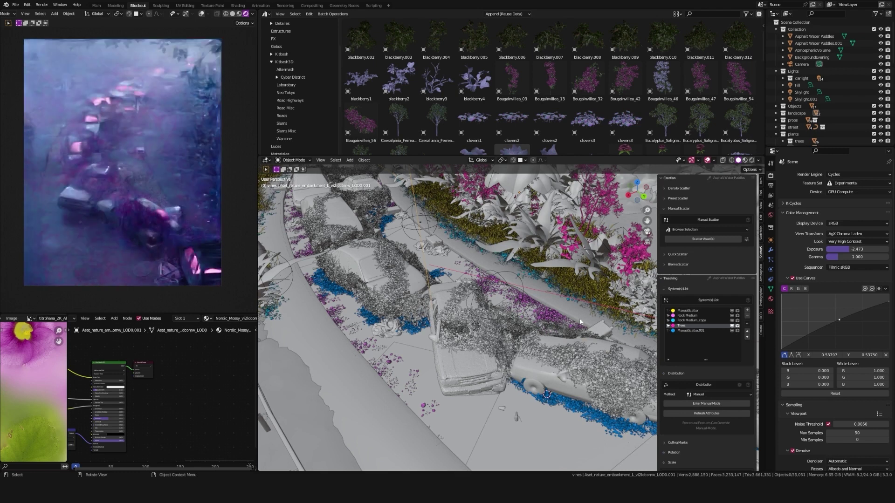
# - Review the Trees scatter system's settings from Distribution and Scale through Ecosystem, Offset and Visibility, and view the scattered plants
pyautogui.scroll(-15, 685, 329)
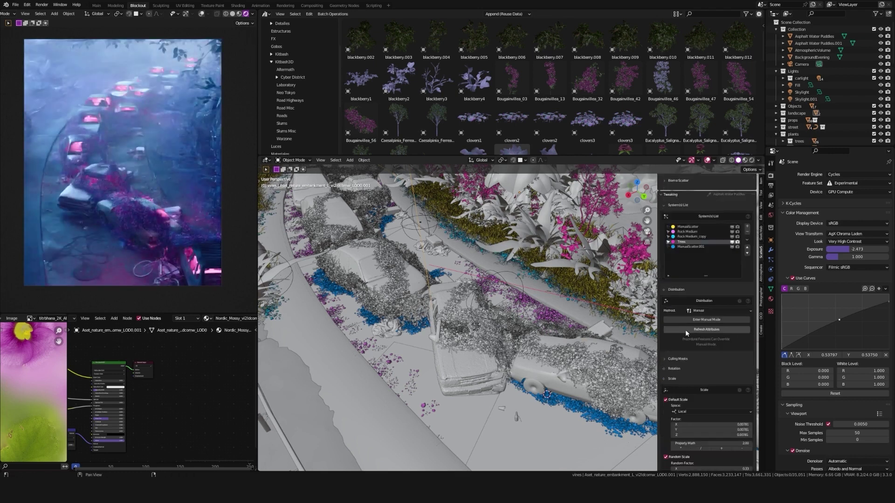
pyautogui.scroll(-15, 693, 321)
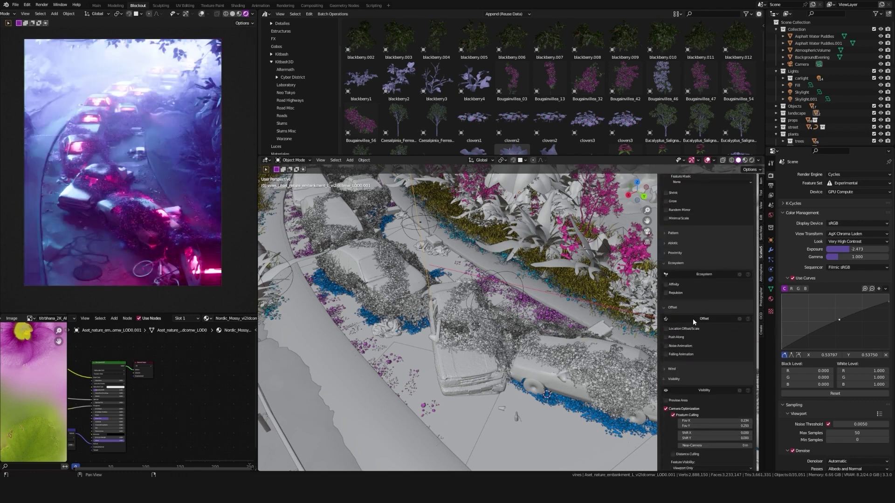
pyautogui.scroll(5, 697, 311)
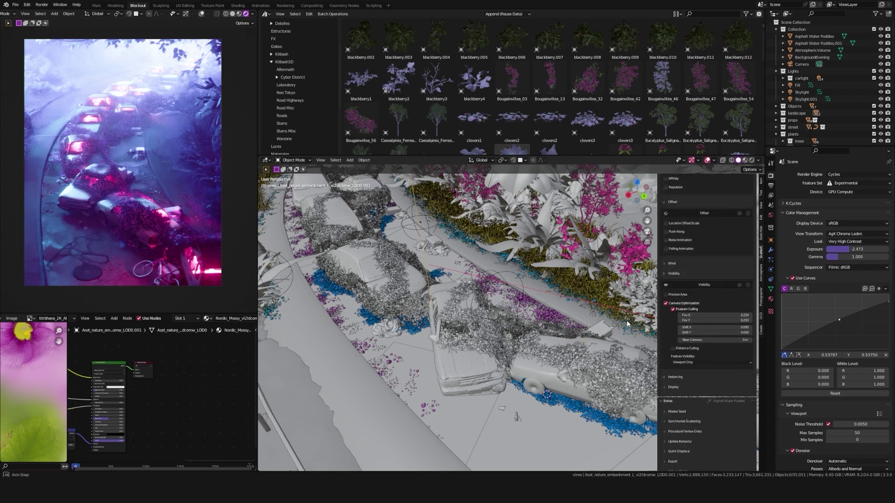
pyautogui.moveTo(641, 327); pyautogui.dragTo(531, 331, button='middle')
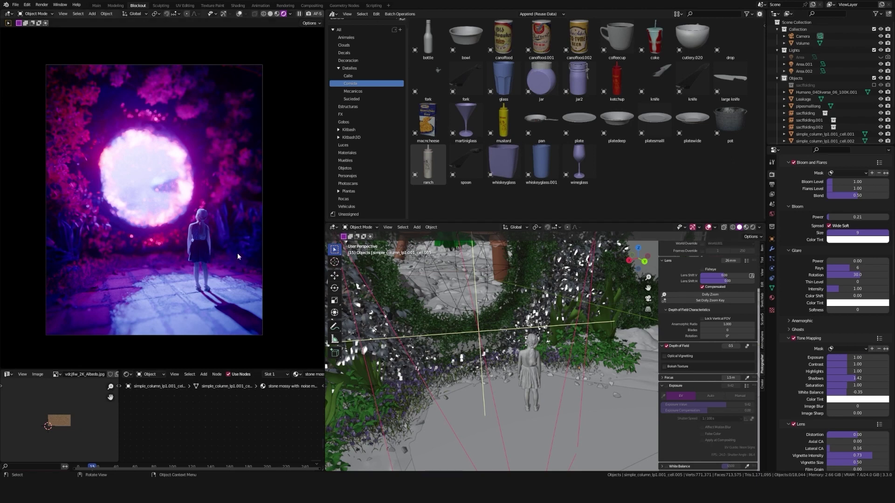
# - Pick the camera's focus distance on the glowing ring in the camera view
pyautogui.hotkey('shift', 'alt', 'c')
pyautogui.click(256, 163)
pyautogui.click(194, 170)
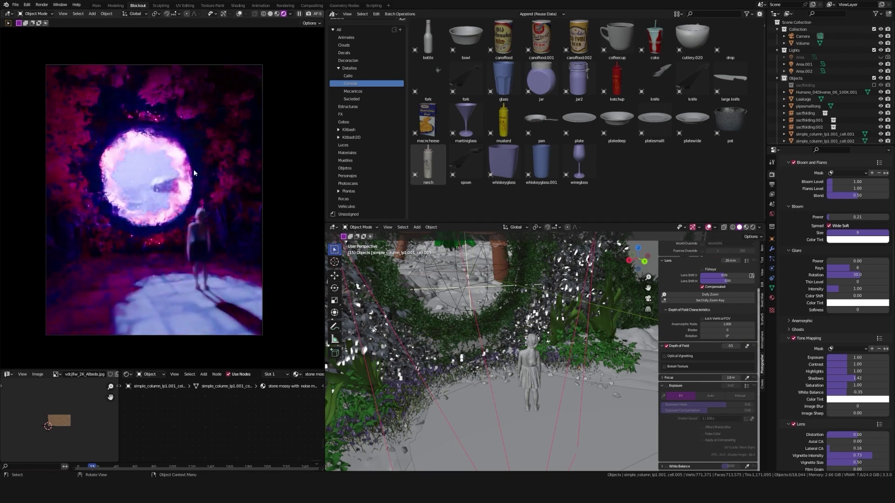
# - Pick the camera's focus distance on the girl standing in front of the glowing ring
pyautogui.hotkey('shift', 'alt', 'c')
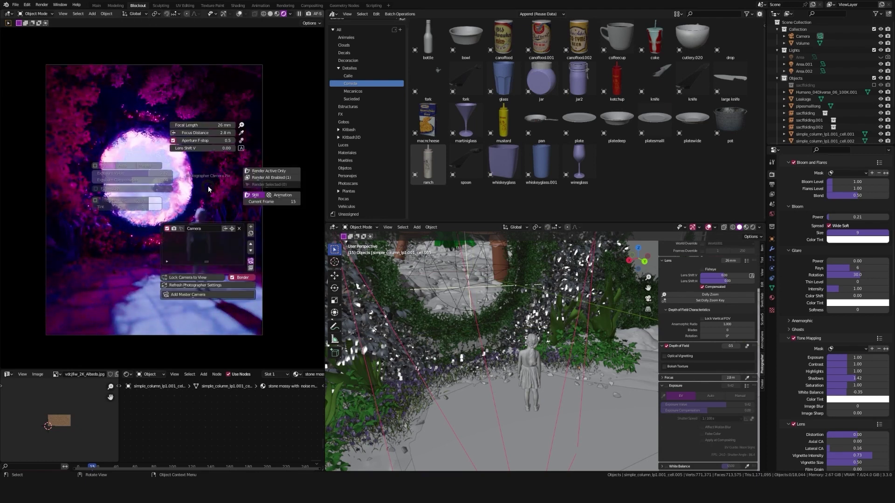
pyautogui.click(241, 133)
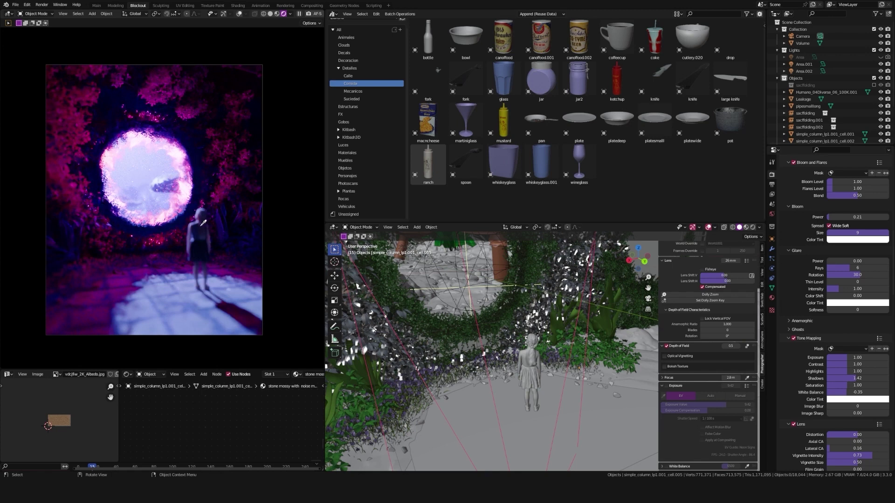
pyautogui.click(213, 242)
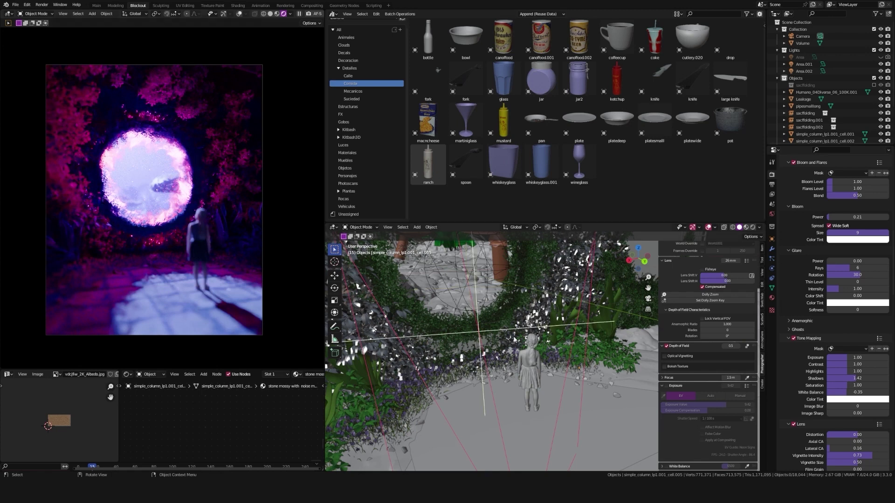
# - Use the Photographer camera pie to try the aperture toggle and lengthen the focal length for a tighter framing of the girl
pyautogui.hotkey('shift', 'alt', 'c')
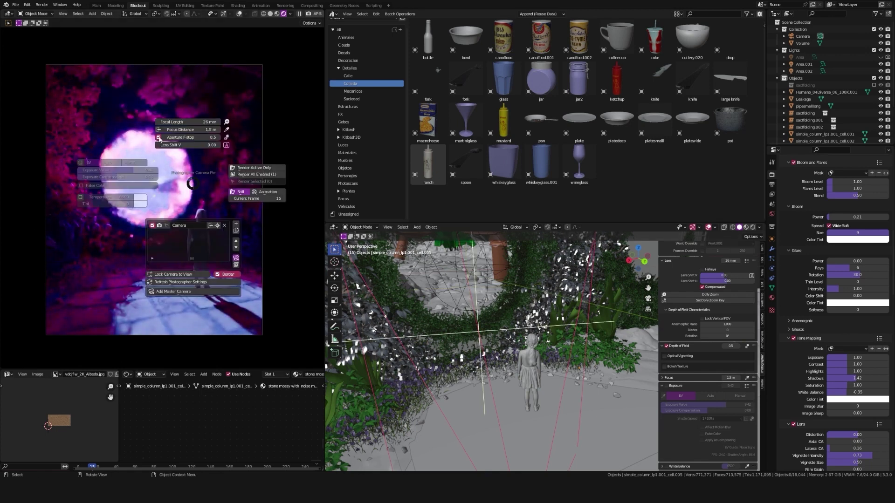
pyautogui.hotkey('shift', 'alt', 'c')
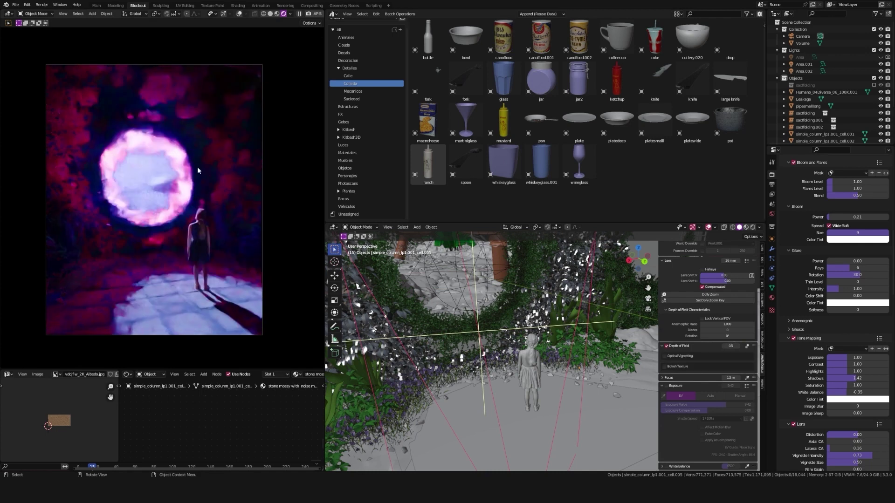
pyautogui.hotkey('shift', 'alt', 'c')
pyautogui.hotkey('shift', 'alt', 'c')
pyautogui.hotkey('shift', 'alt', 'c')
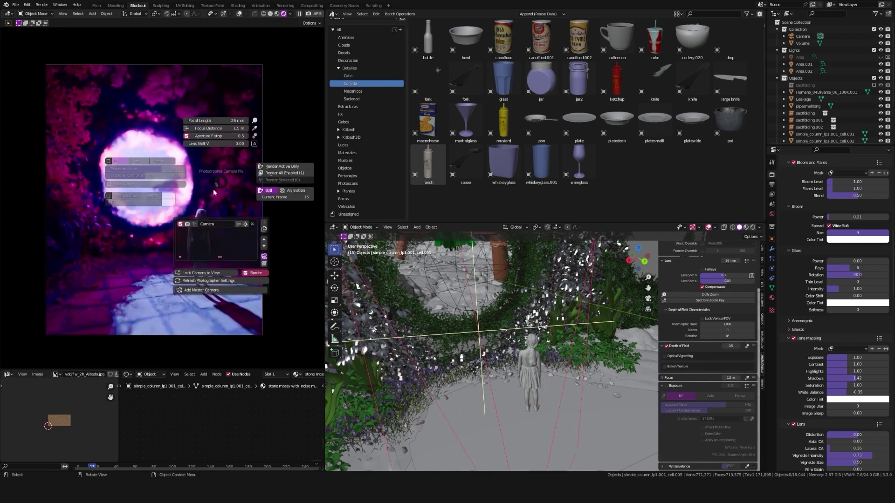
pyautogui.press('Escape')
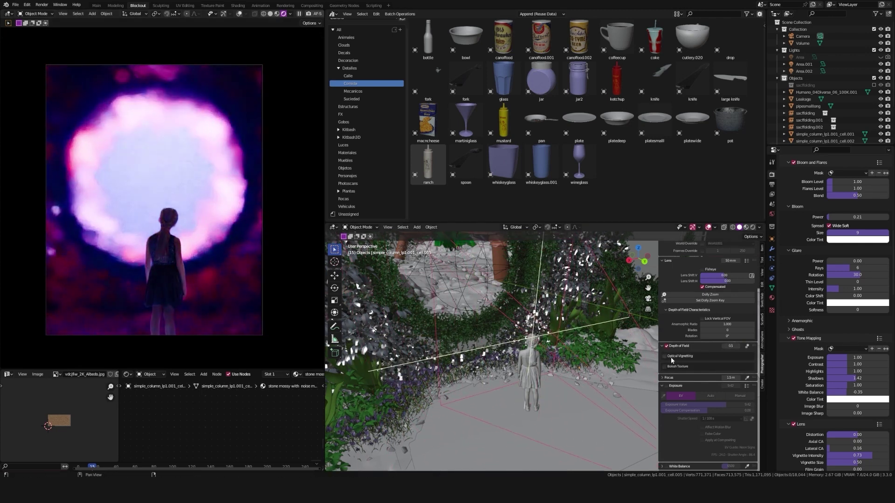
# - Enable Bokeh Texture in the camera's depth of field and choose an abstract bokeh shape
pyautogui.click(665, 367)
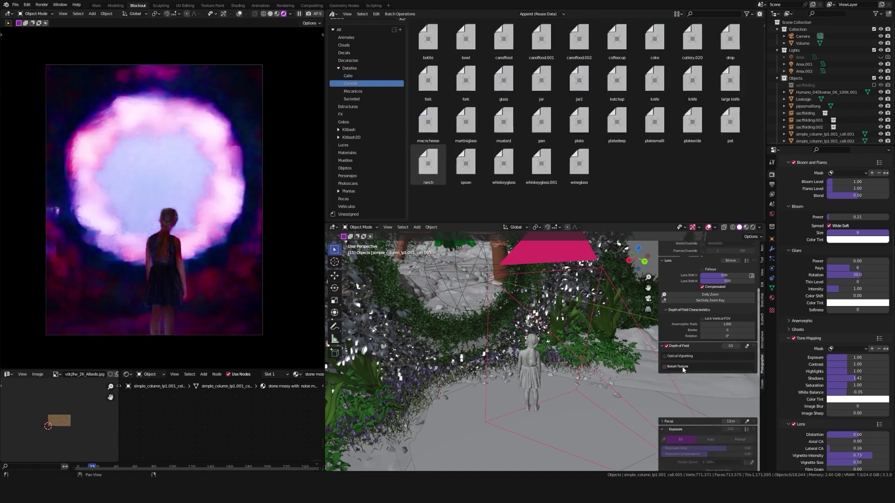
pyautogui.click(676, 368)
pyautogui.click(681, 367)
pyautogui.click(707, 399)
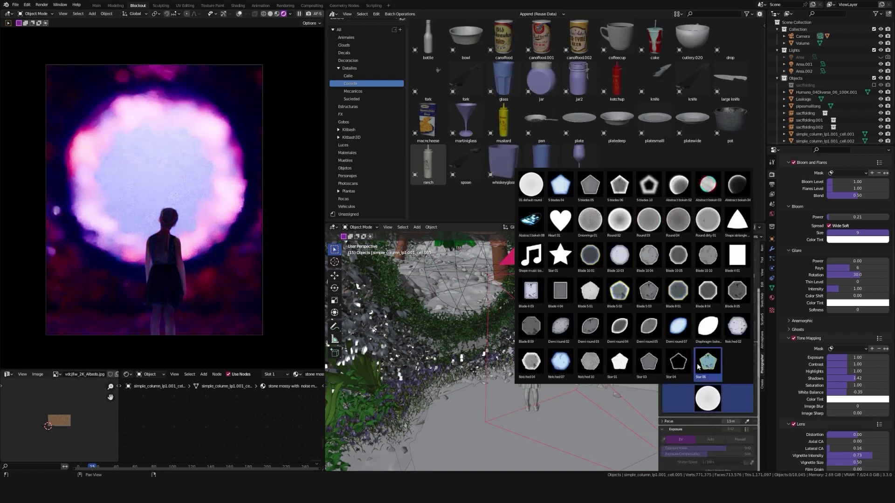
pyautogui.click(681, 188)
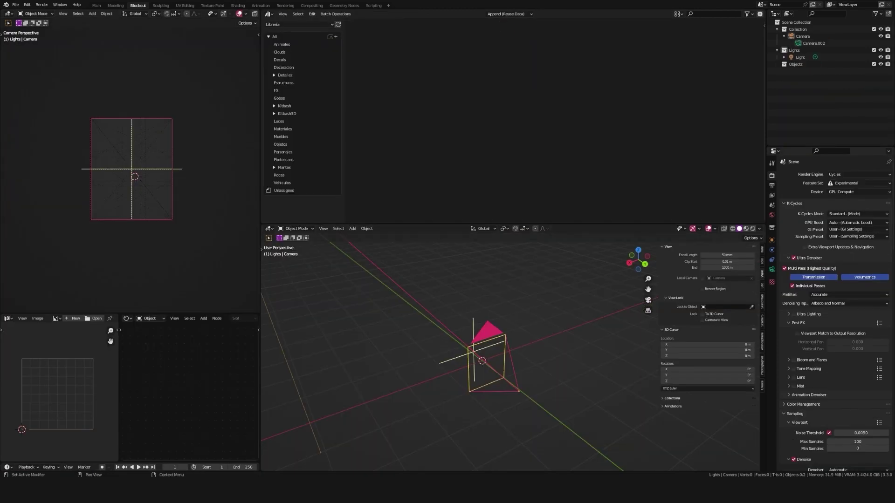
pyautogui.scroll(-1, 834, 312)
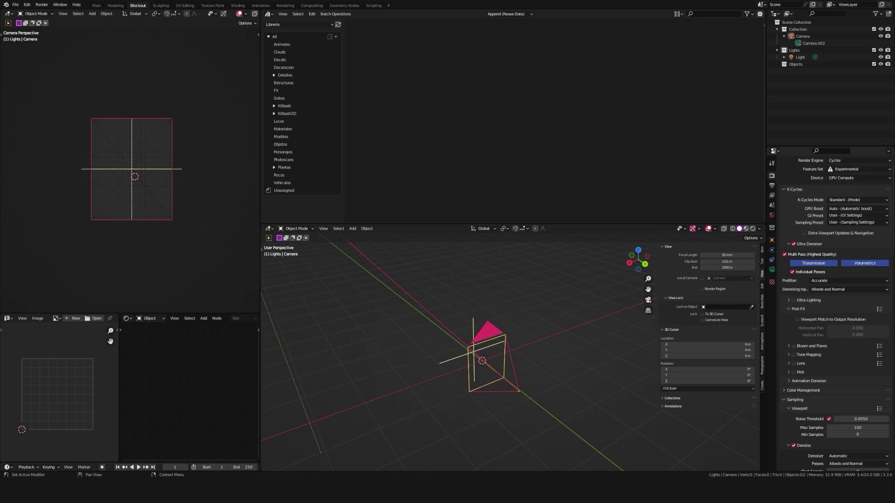
pyautogui.scroll(1, 835, 312)
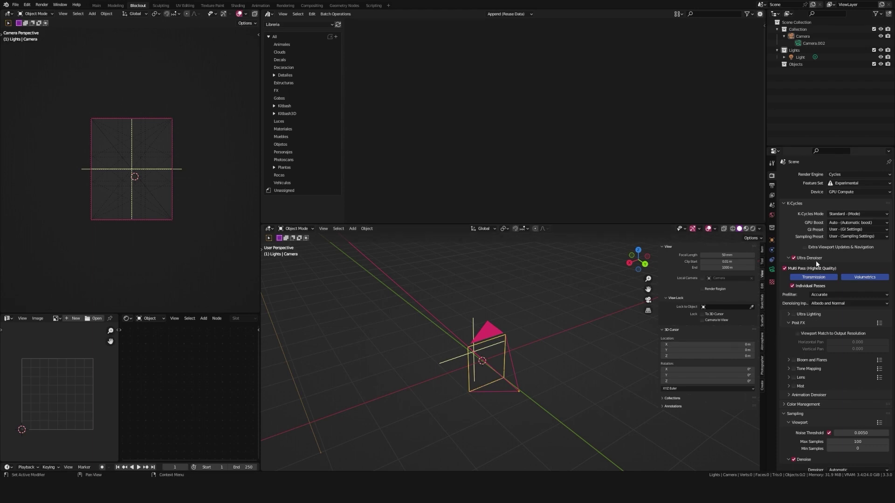
pyautogui.scroll(-1, 815, 258)
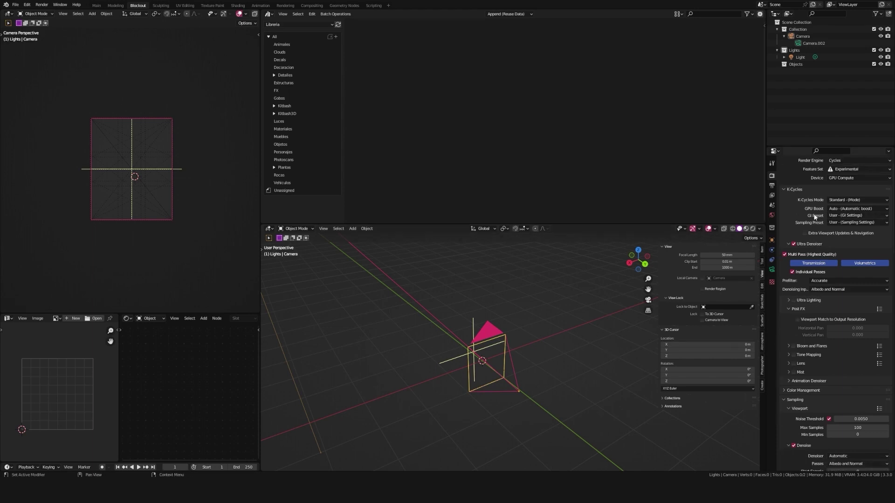
# - Set the Bloom power to about 2.55 in the K-Cycles Post FX settings of the arcade scene
pyautogui.scroll(-3, 803, 247)
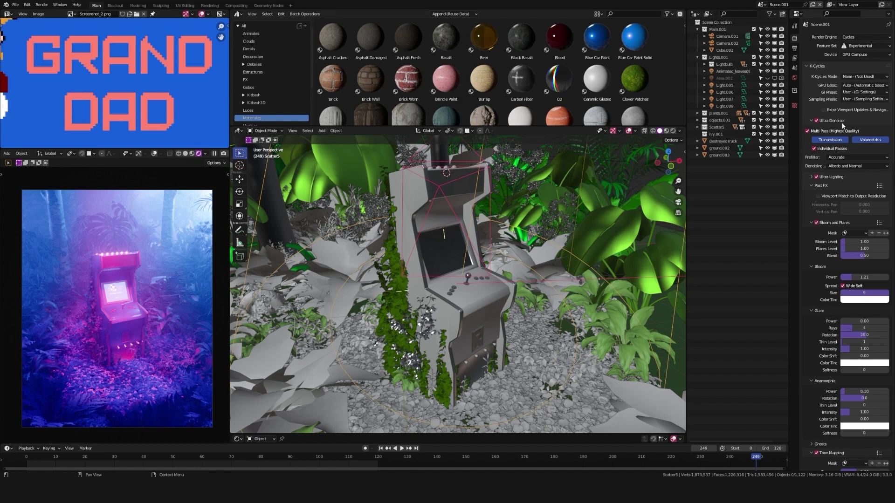
pyautogui.scroll(-2, 842, 124)
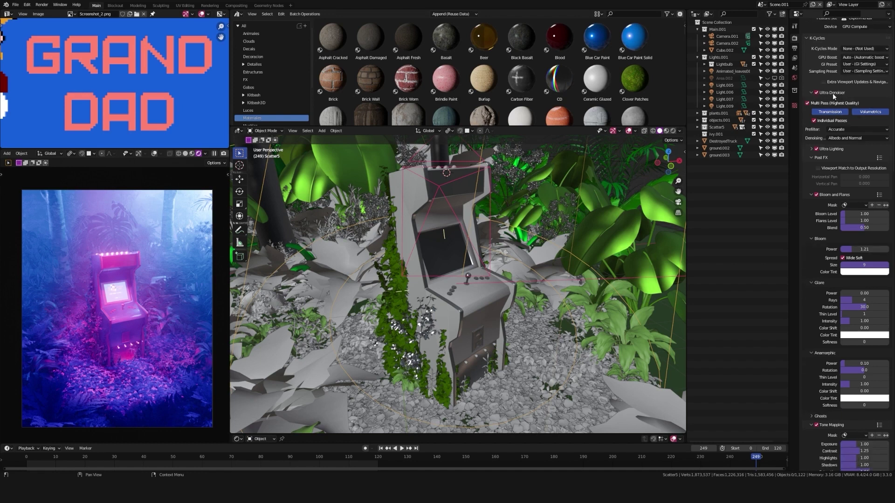
pyautogui.scroll(1, 834, 97)
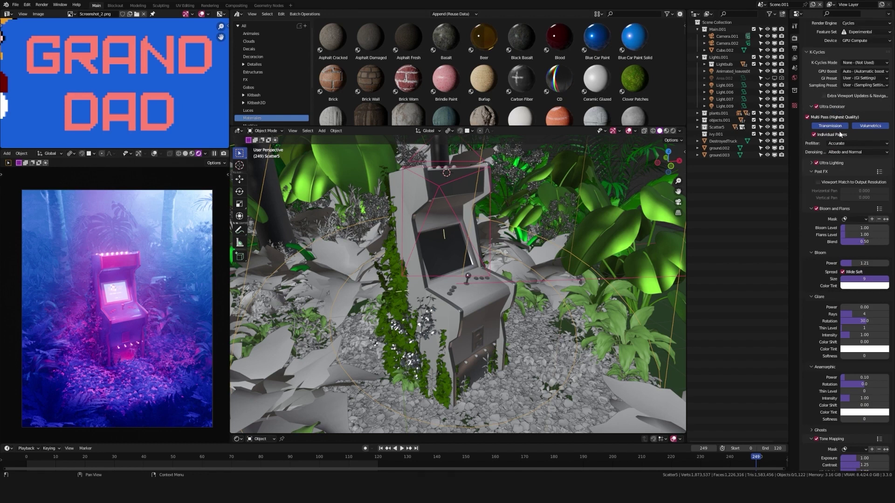
pyautogui.scroll(-3, 842, 134)
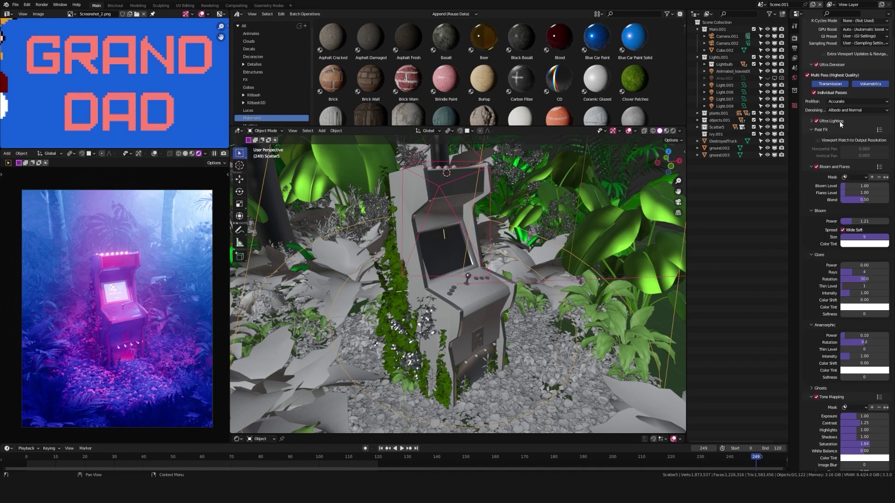
pyautogui.scroll(-3, 840, 121)
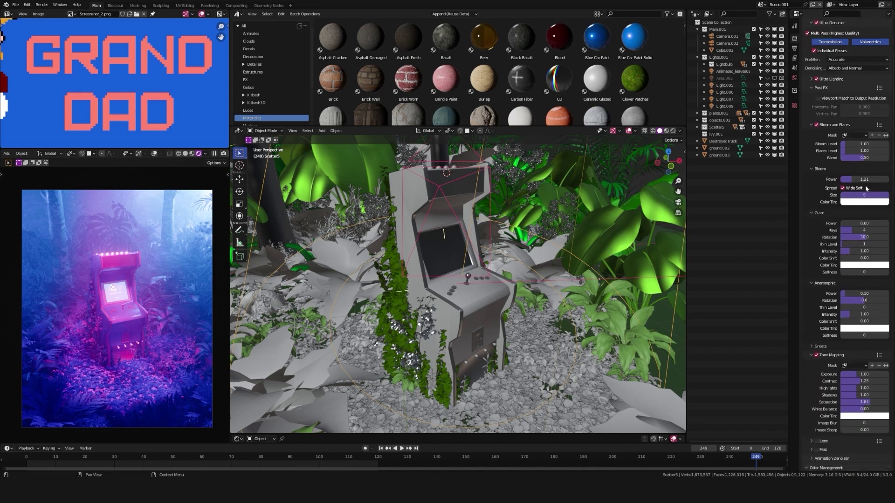
pyautogui.moveTo(864, 179)
pyautogui.mouseDown()
pyautogui.moveTo(879, 182)
pyautogui.moveTo(866, 181)
pyautogui.mouseUp()
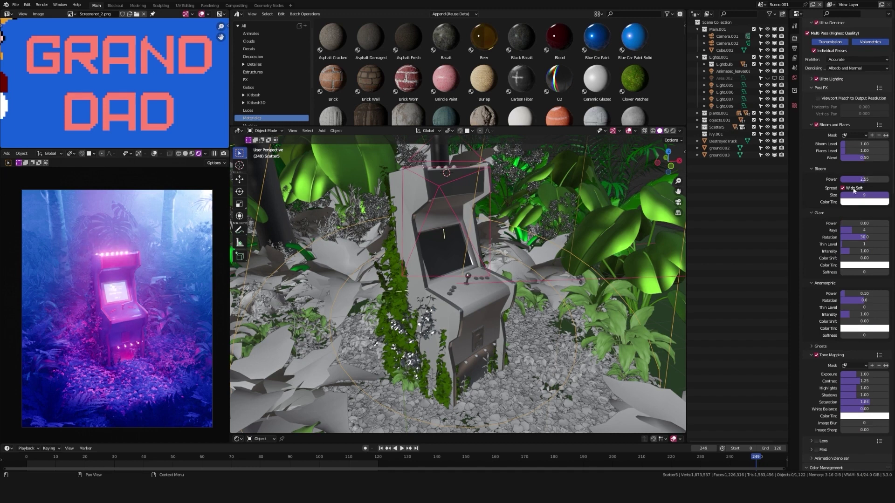
# - Try adjusting the Glare power in the Post FX settings
pyautogui.scroll(-3, 854, 190)
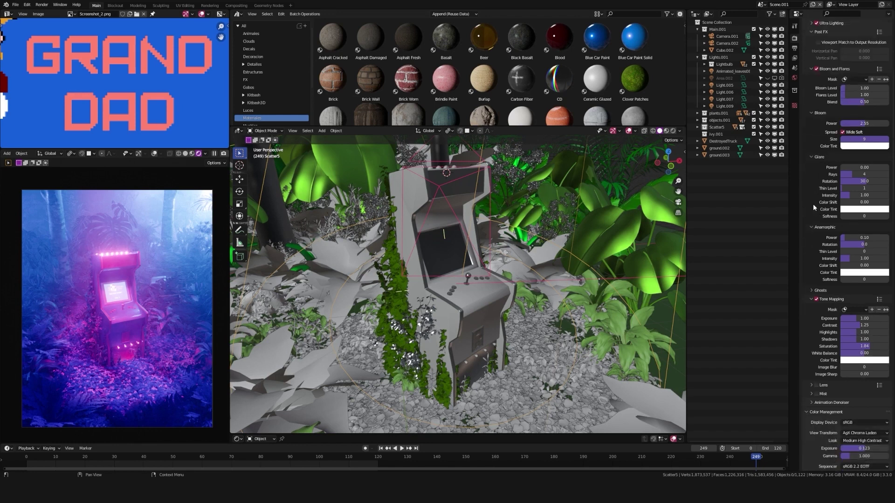
pyautogui.moveTo(845, 168)
pyautogui.mouseDown()
pyautogui.moveTo(853, 171)
pyautogui.moveTo(840, 171)
pyautogui.mouseUp()
pyautogui.scroll(-3, 818, 190)
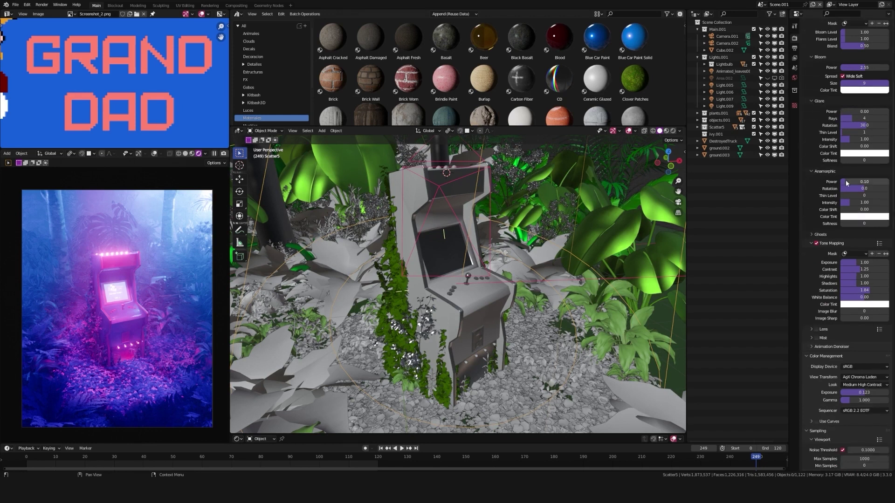
# - Set the Post FX Tone Mapping exposure to 0.81 and saturation to 1.93
pyautogui.scroll(-2, 844, 189)
pyautogui.scroll(-3, 821, 209)
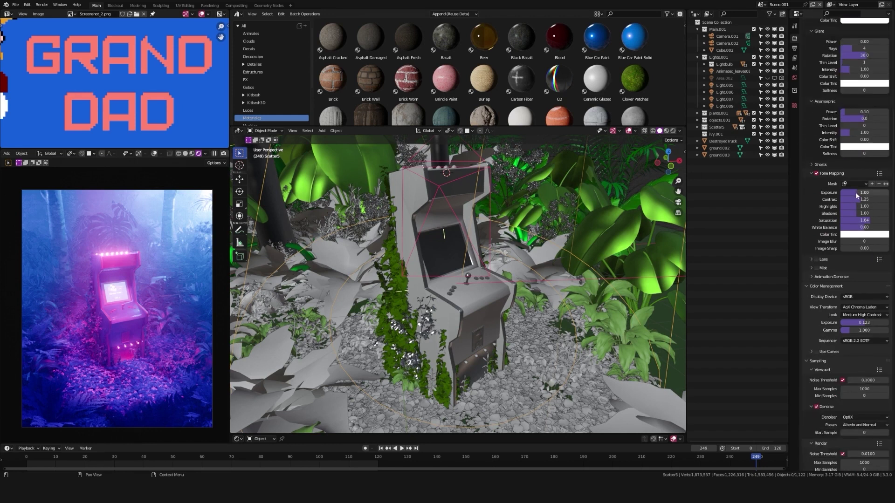
pyautogui.moveTo(857, 196); pyautogui.dragTo(854, 221)
# - Enable the Lens effects in Post FX and try the chromatic aberration amount
pyautogui.scroll(-3, 831, 232)
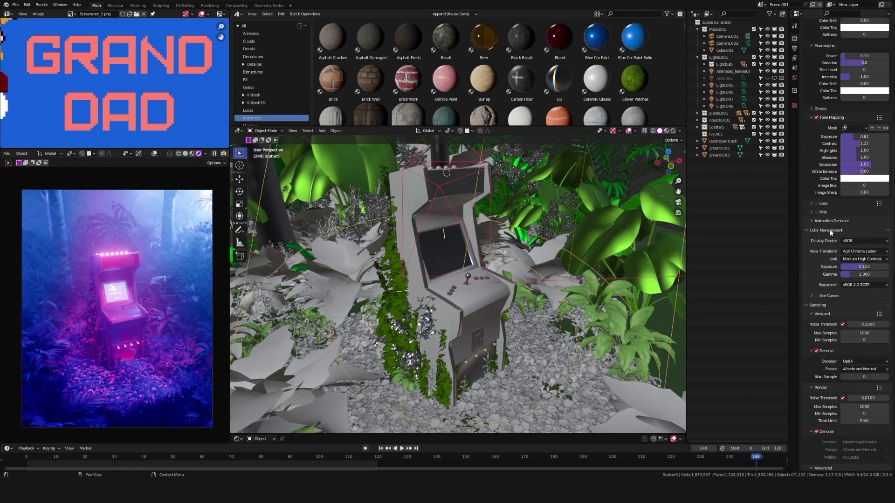
pyautogui.click(819, 205)
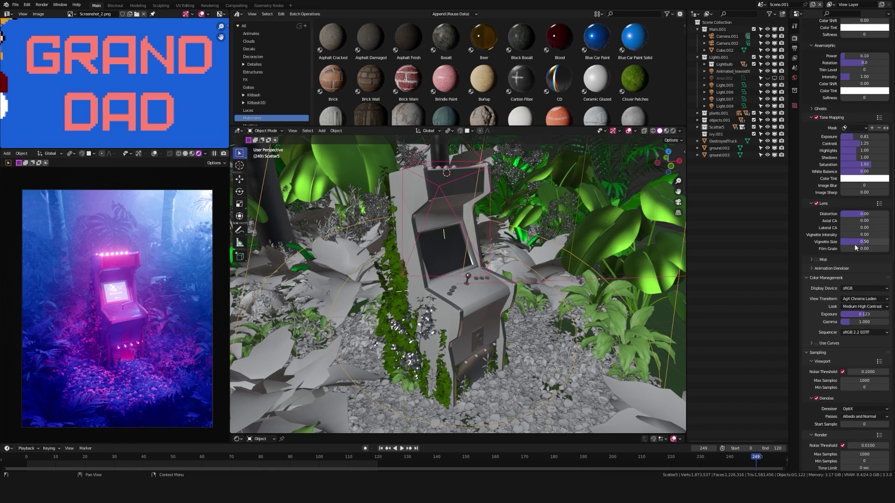
pyautogui.moveTo(862, 221)
pyautogui.mouseDown()
pyautogui.moveTo(868, 228)
pyautogui.moveTo(853, 227)
pyautogui.mouseUp()
pyautogui.scroll(-1, 836, 246)
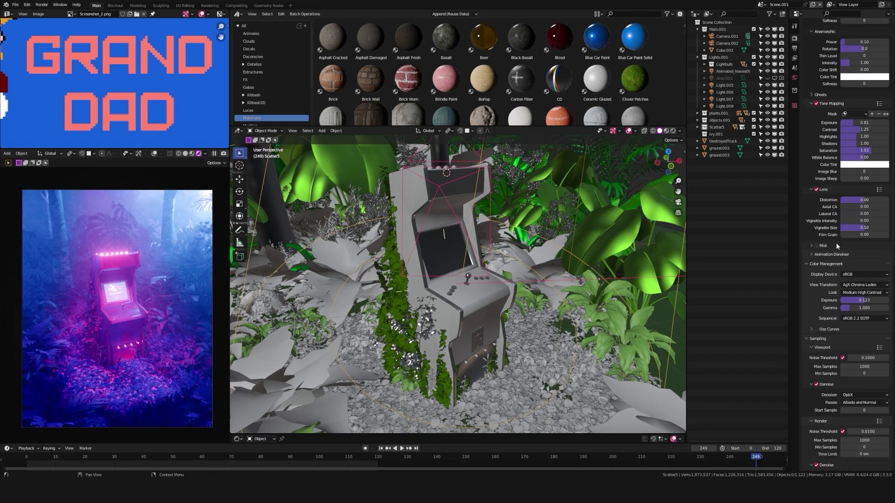
pyautogui.scroll(-1, 836, 245)
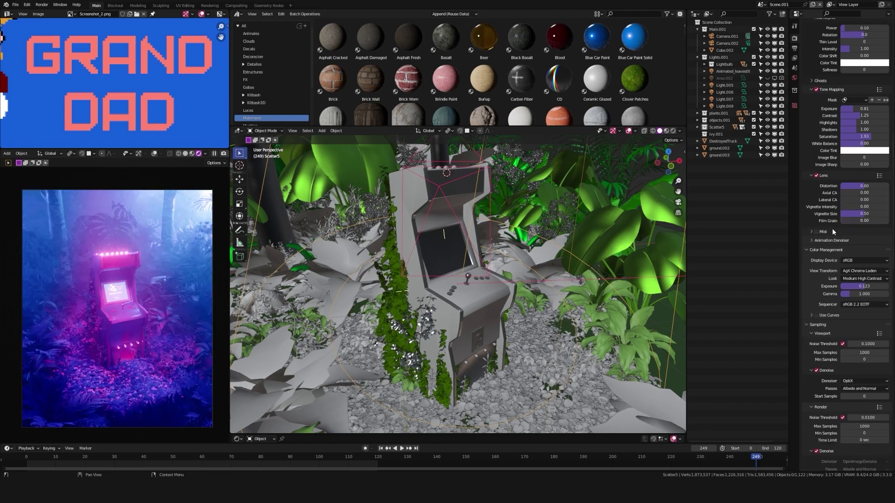
# - Expand the Ultra Lighting settings and lengthen the light groups list to show every group
pyautogui.scroll(20, 832, 232)
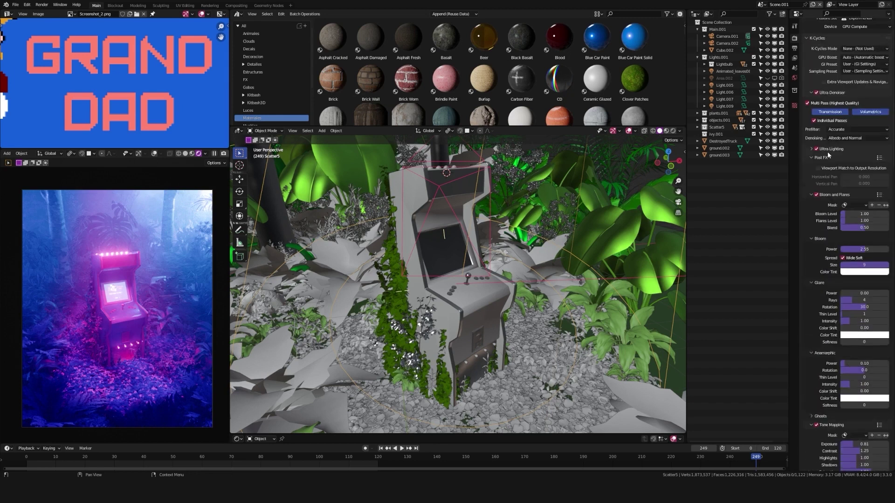
pyautogui.click(832, 149)
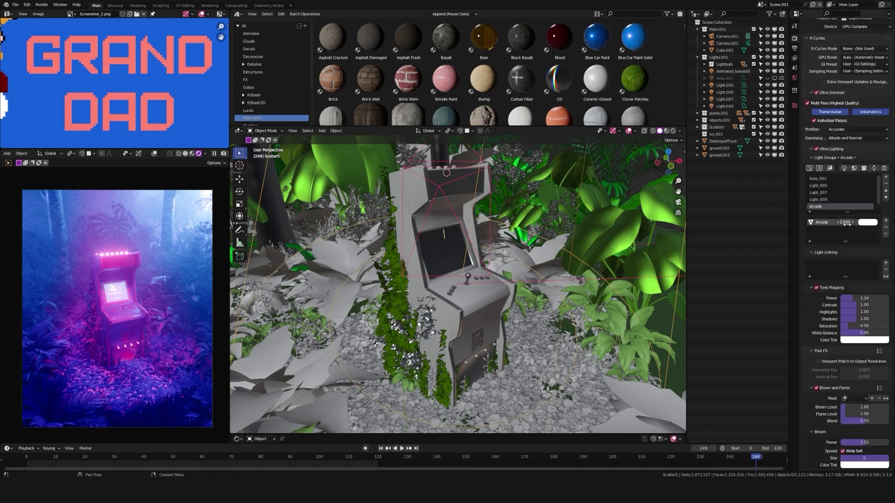
pyautogui.moveTo(847, 212); pyautogui.dragTo(847, 225)
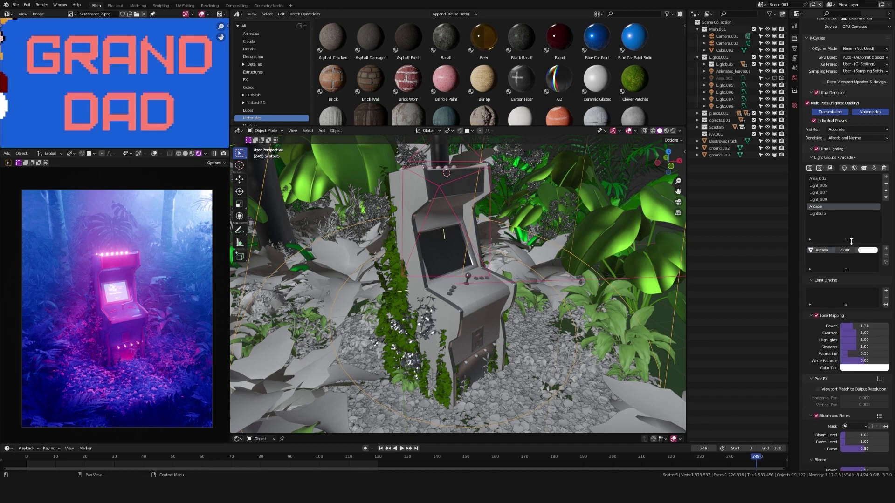
# - Check the lights in the Area_002 group and try a different tone mapping power on the Arcade group
pyautogui.click(833, 179)
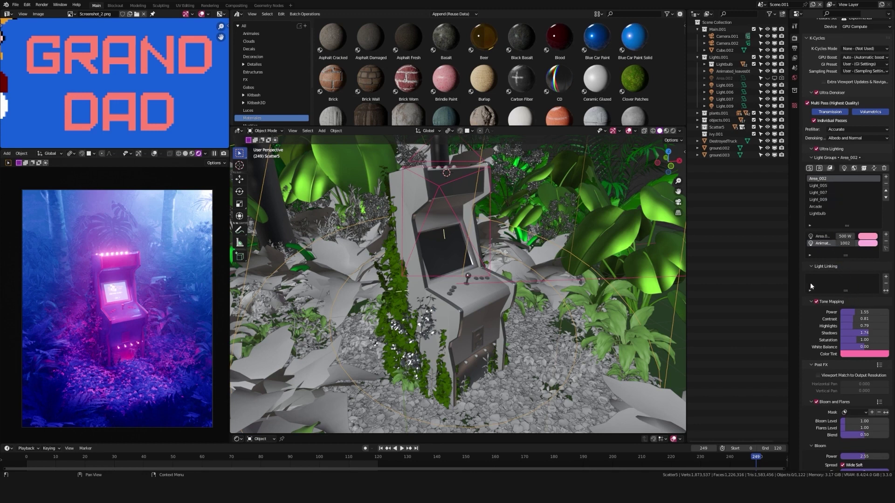
pyautogui.click(823, 207)
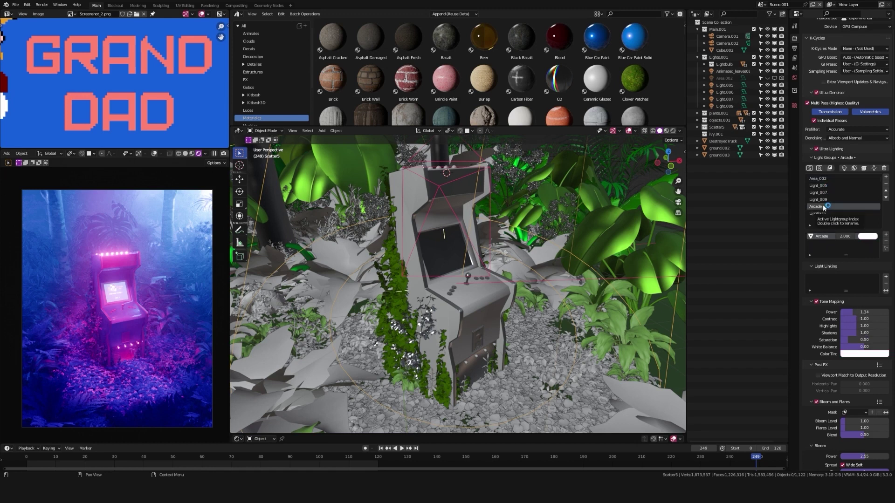
pyautogui.moveTo(862, 312)
pyautogui.mouseDown()
pyautogui.moveTo(886, 312)
pyautogui.moveTo(846, 312)
pyautogui.mouseUp()
# - Solo each light group in turn, from Arcade and Area_002 through Lightbulb, to examine its contribution, and switch solo off again
pyautogui.click(809, 168)
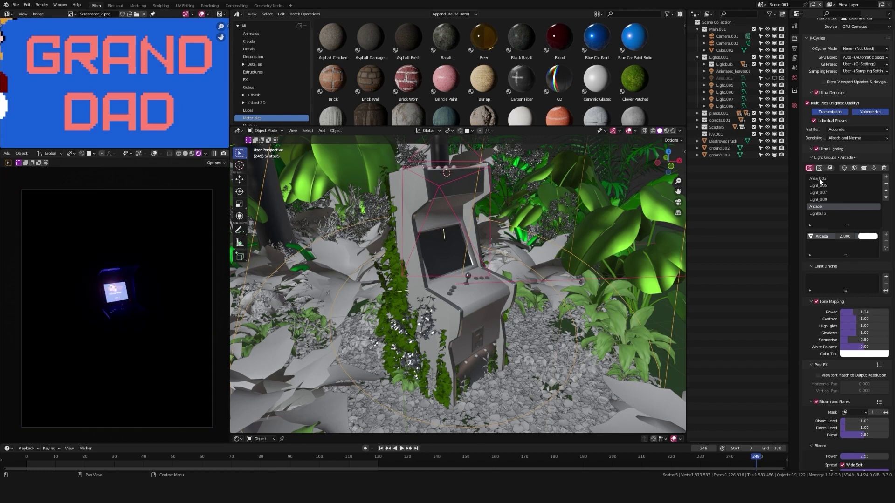
pyautogui.click(820, 179)
pyautogui.click(821, 186)
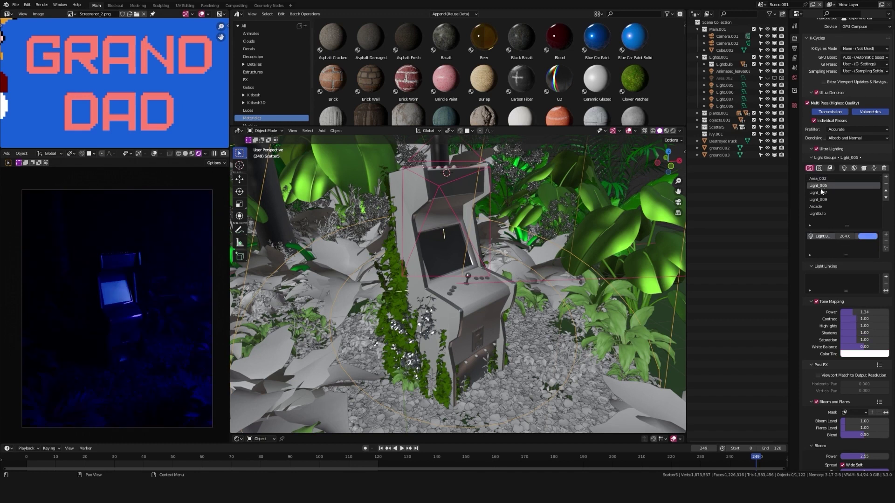
pyautogui.click(821, 193)
pyautogui.click(821, 200)
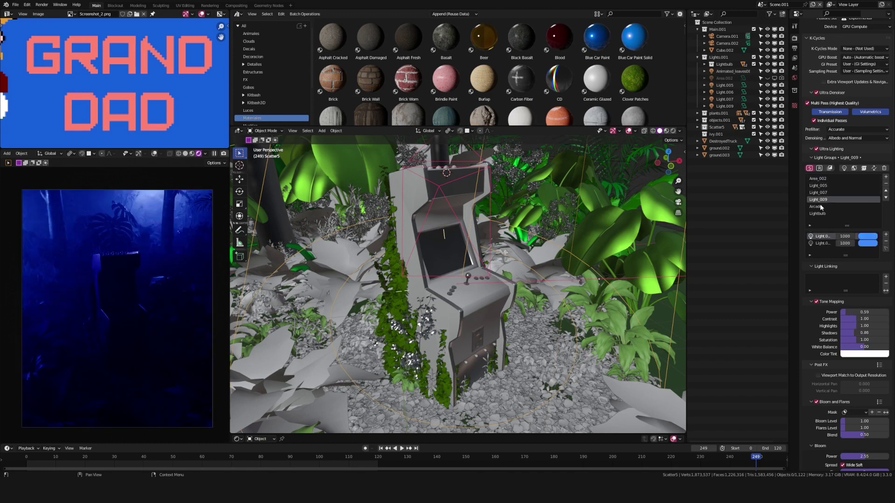
pyautogui.click(820, 206)
pyautogui.click(820, 214)
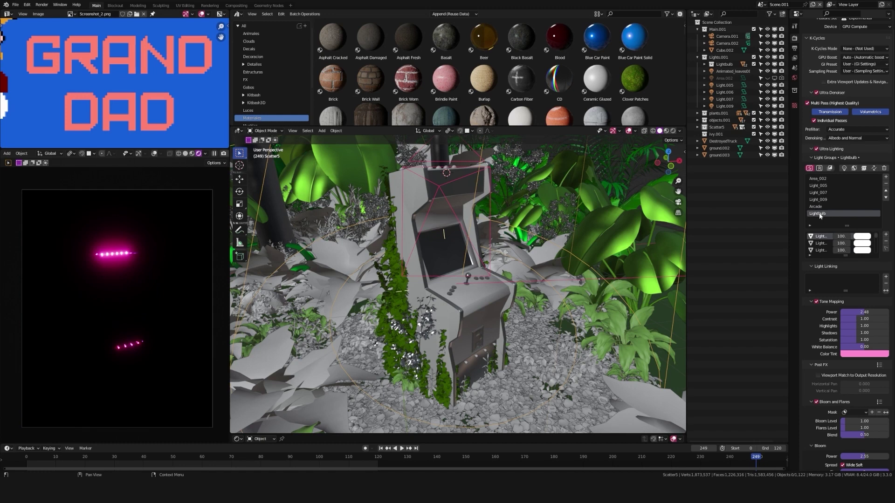
pyautogui.click(810, 168)
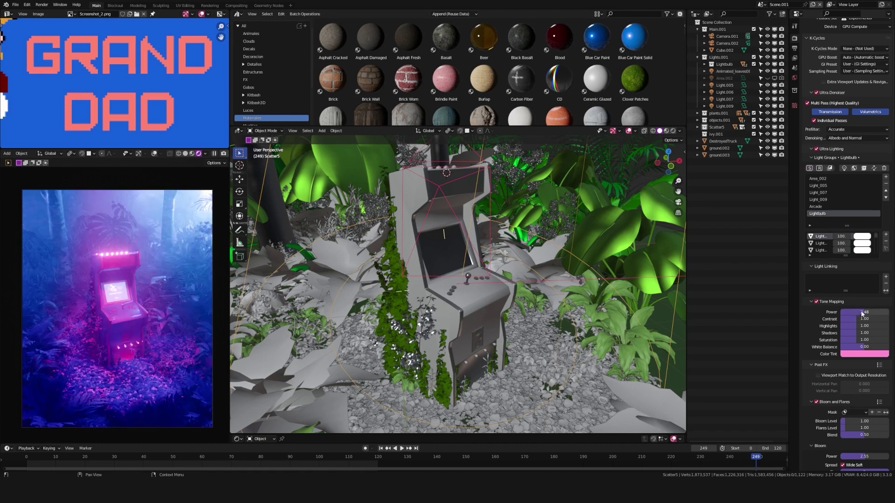
# - Try zero tone mapping power on the Lightbulb and Light_007 light groups, restoring each one
pyautogui.moveTo(861, 314); pyautogui.dragTo(842, 314)
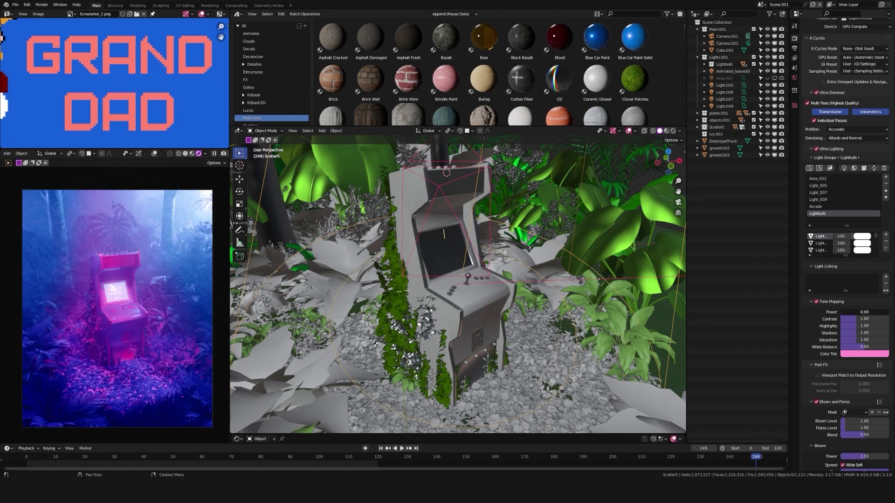
pyautogui.click(818, 193)
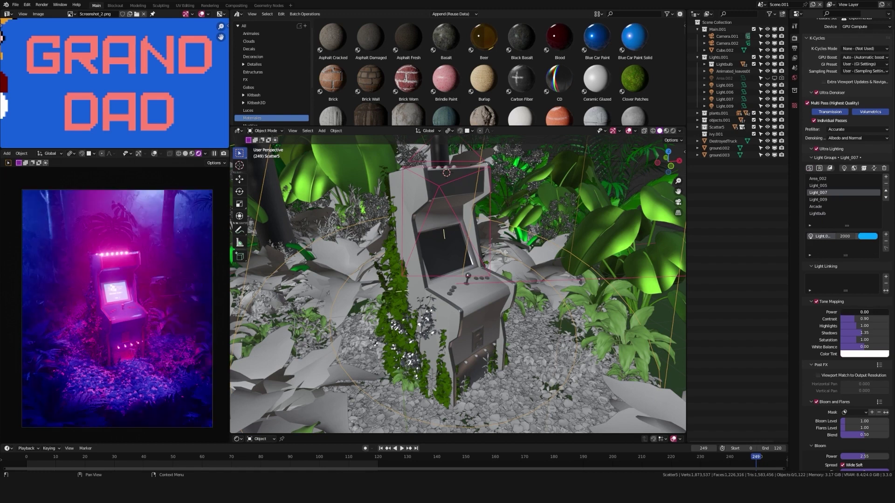
pyautogui.click(818, 199)
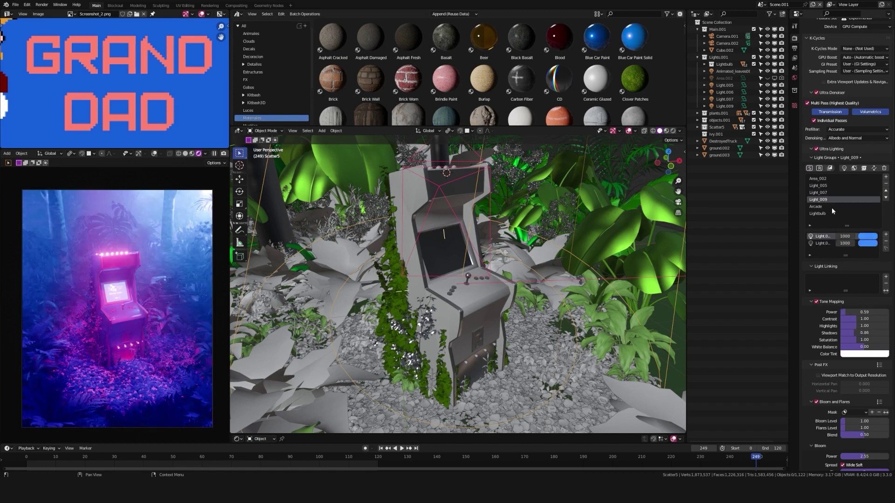
# - Try a tone mapping power of 1.20 on the Area_002 light group and undo the change
pyautogui.click(828, 178)
pyautogui.moveTo(865, 311); pyautogui.dragTo(844, 312)
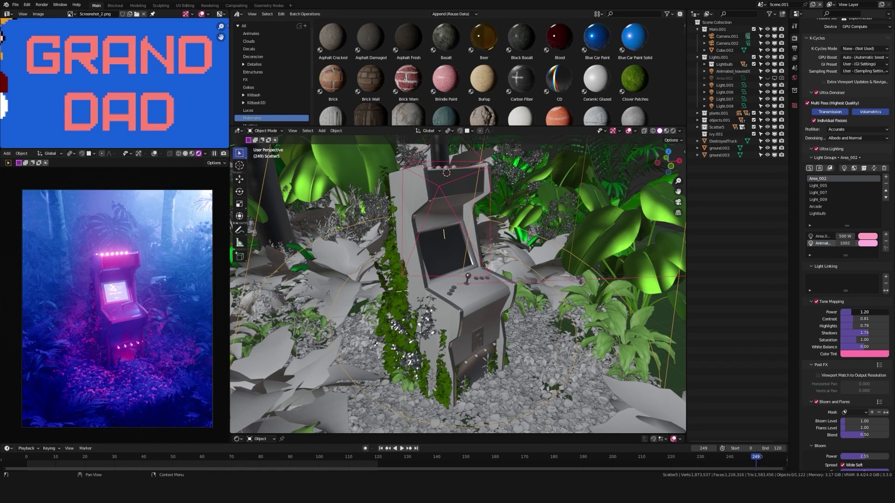
pyautogui.hotkey('ctrl', 'z')
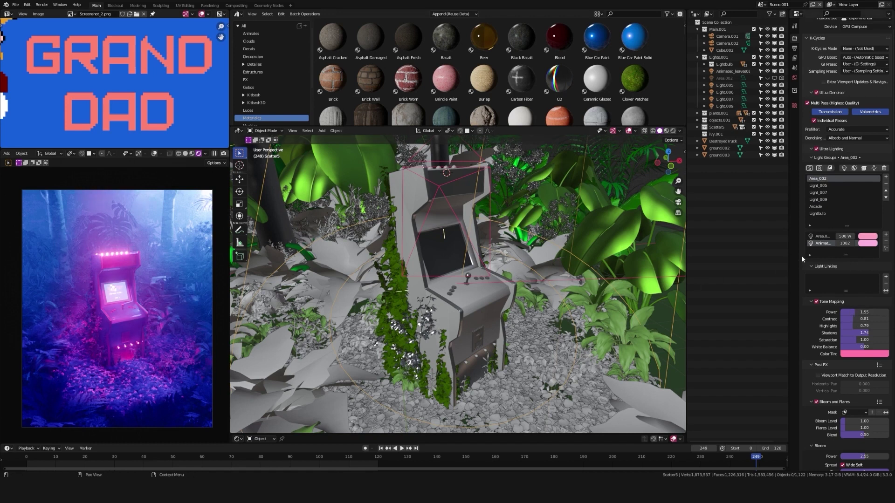